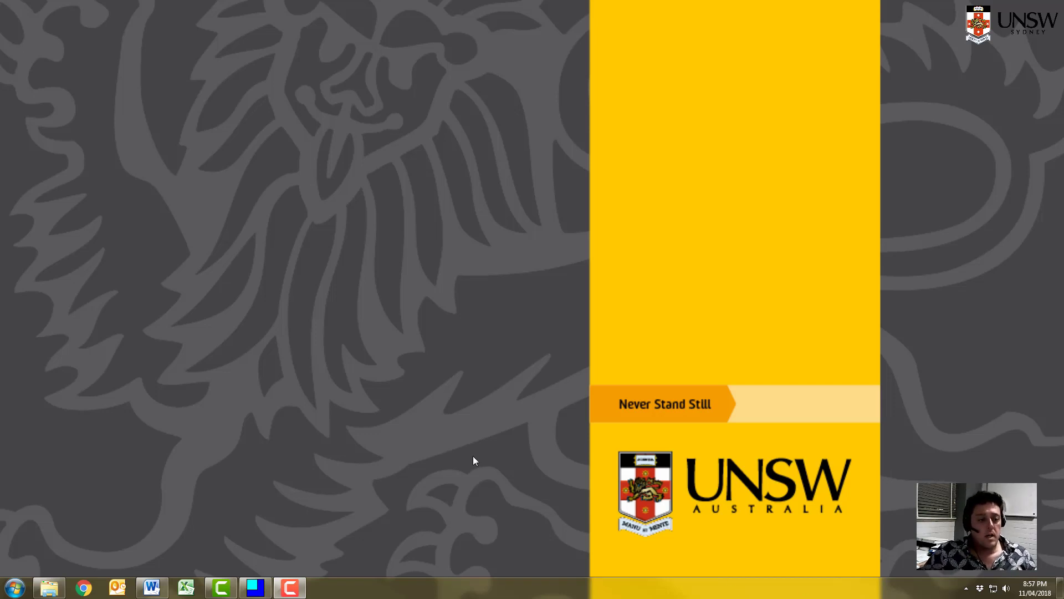
Find 'netica' from the Start menu, launch Netica, and maximize its window.
left_click(15, 588)
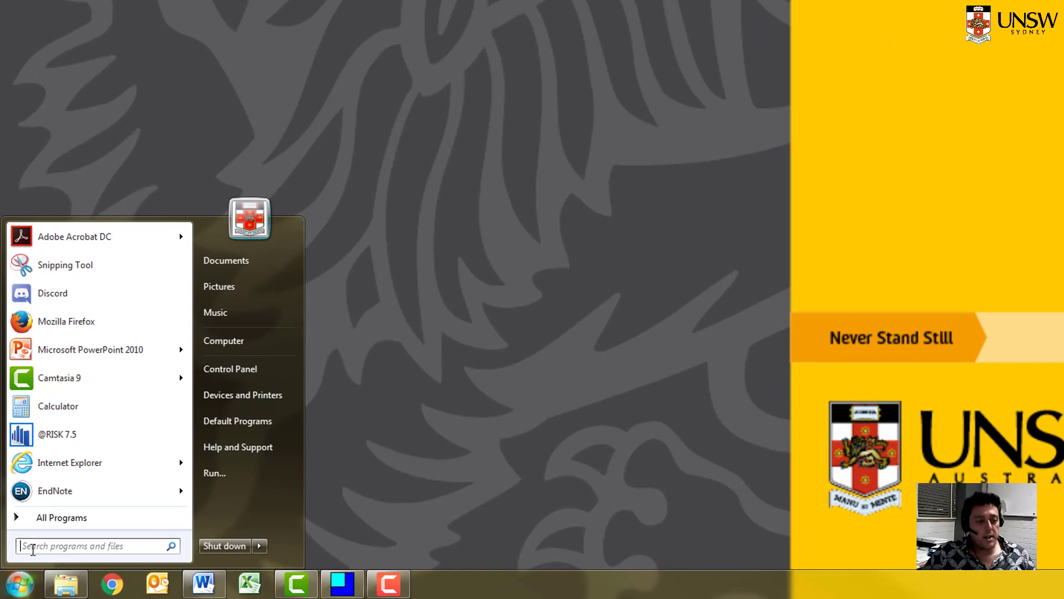
left_click(33, 548)
type("netica")
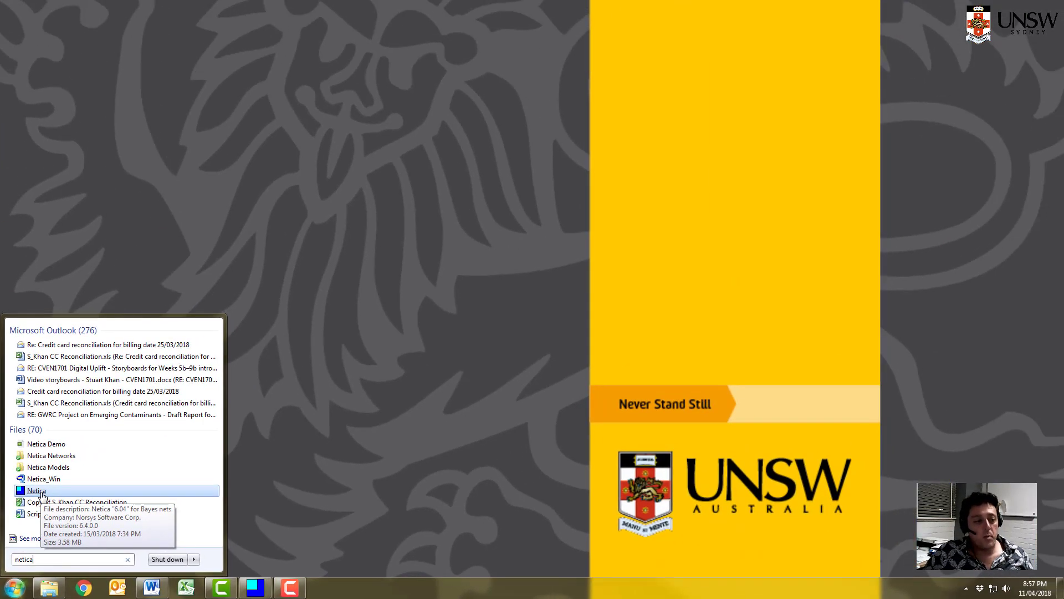
left_click(42, 495)
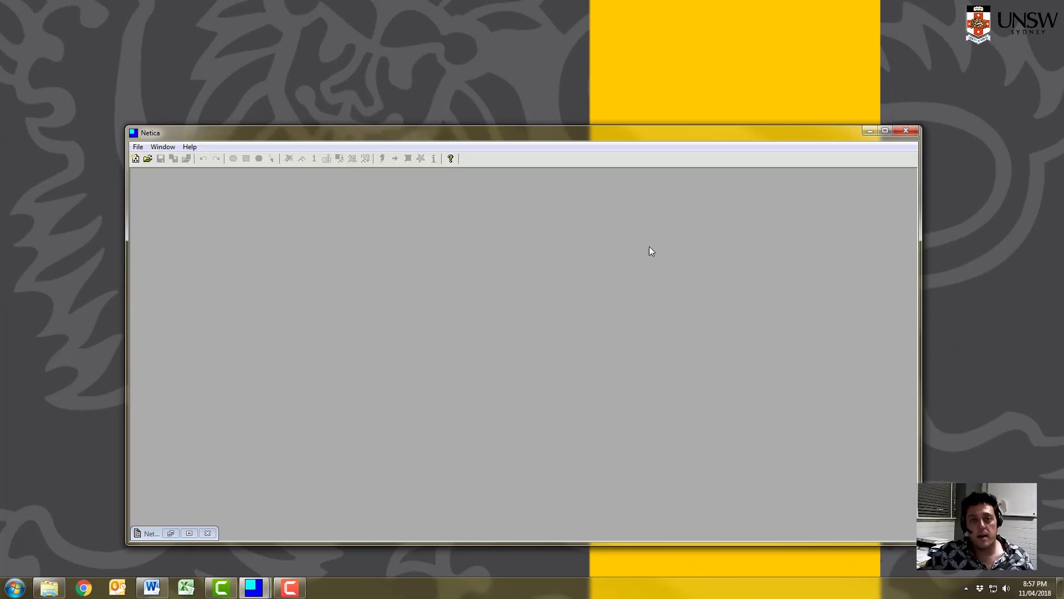
left_click(885, 131)
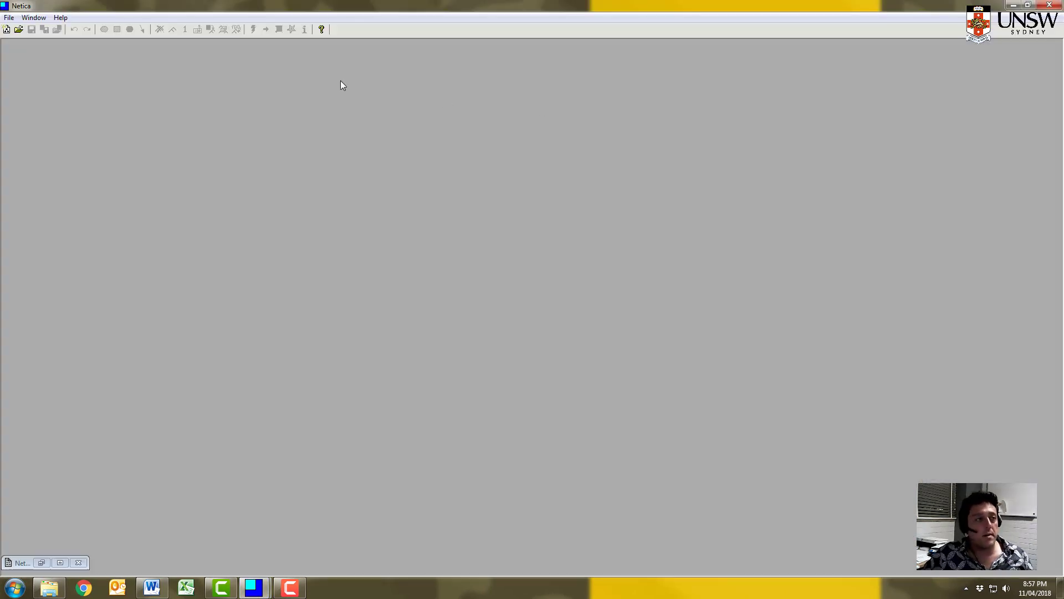
Create a new empty network, Untitled-1, via File > New > Network.
left_click(9, 18)
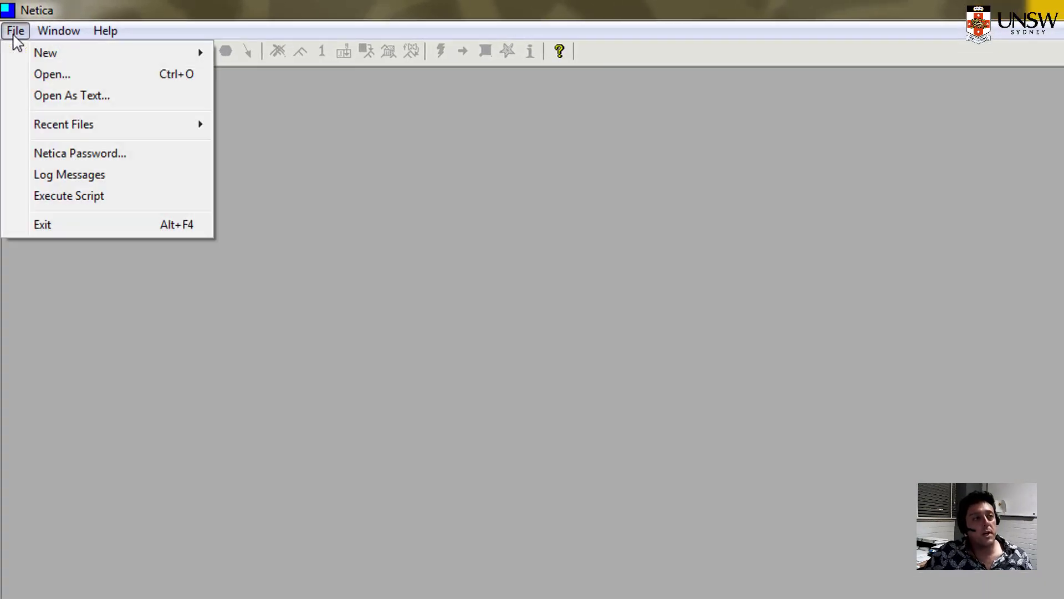
mouse_move(45, 53)
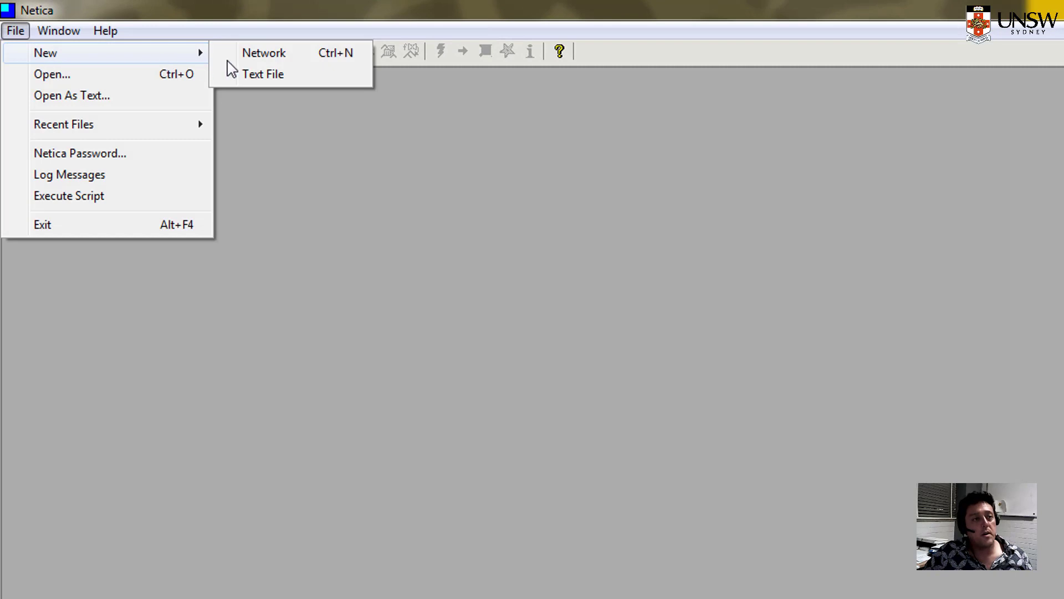
left_click(256, 54)
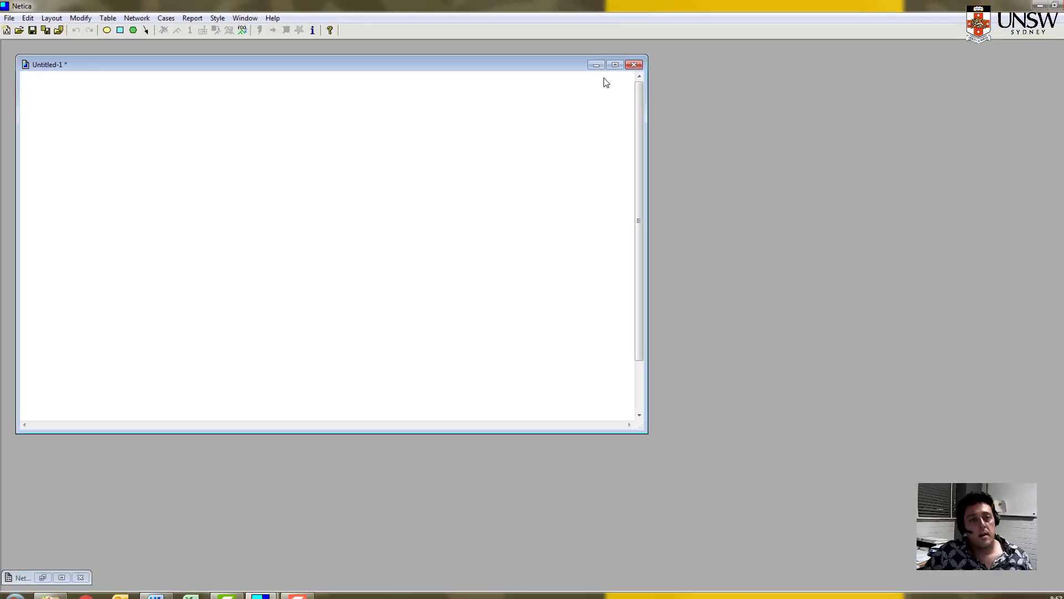
Maximize the Untitled-1 network window and arm the Nature Node tool for repeated placement.
left_click(616, 64)
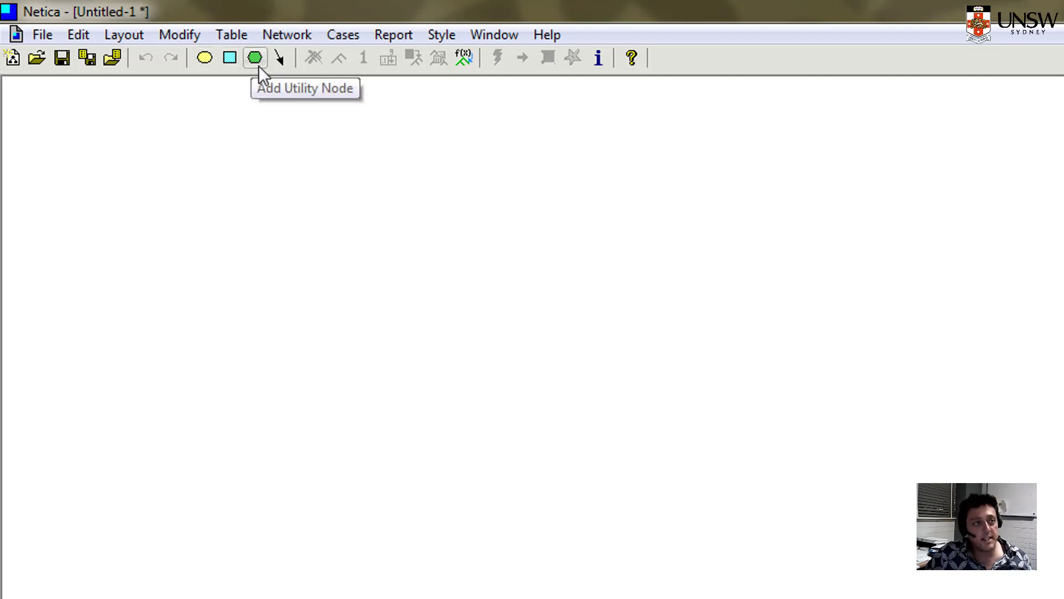
left_click(201, 61)
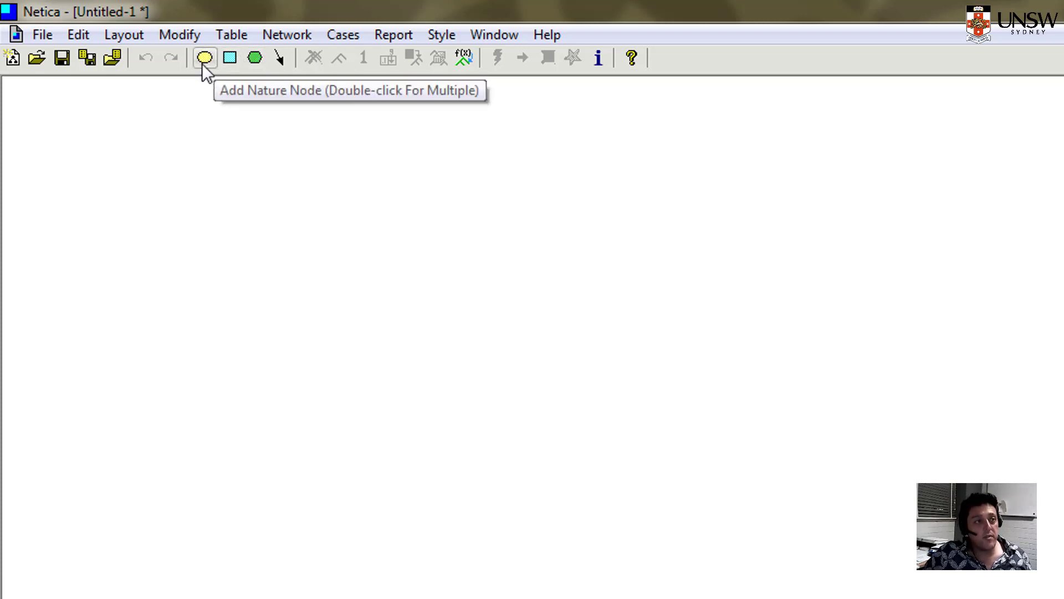
Place nature nodes A and B side by side on top and C below, then nudge A and B.
left_click(202, 63)
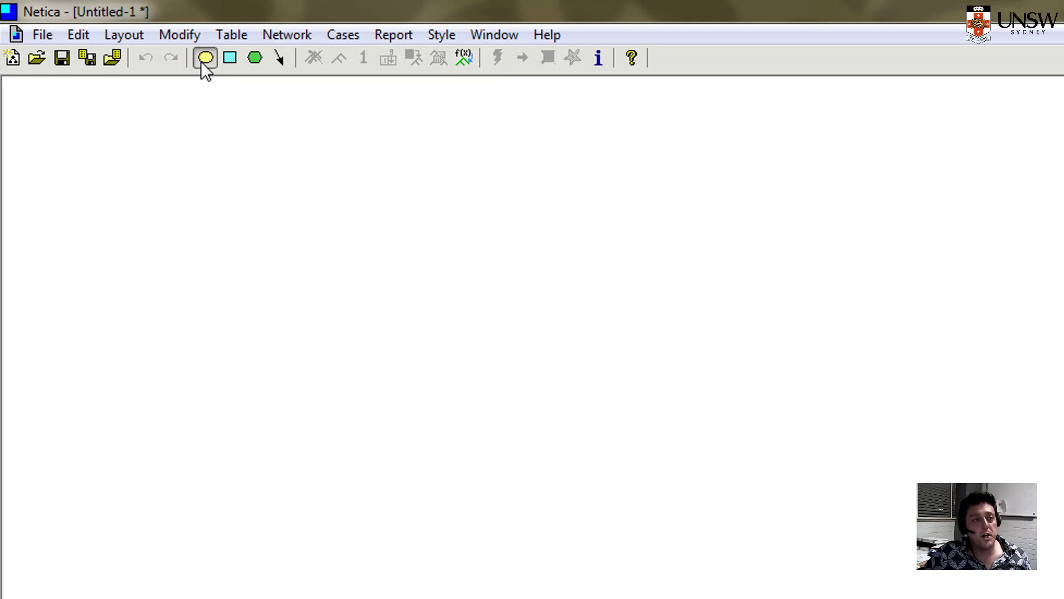
left_click(455, 172)
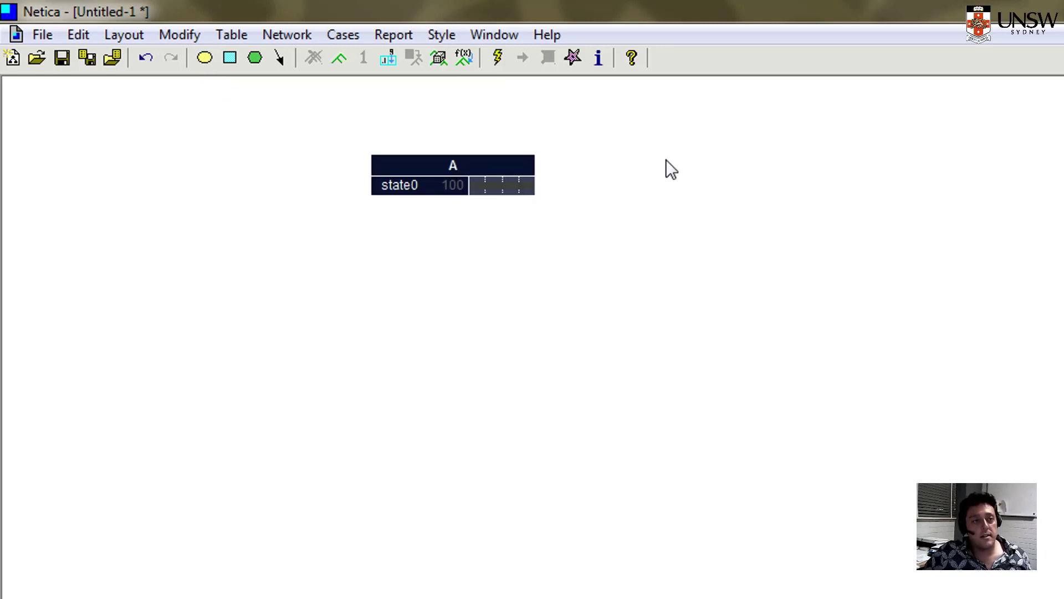
left_click(203, 61)
left_click(721, 169)
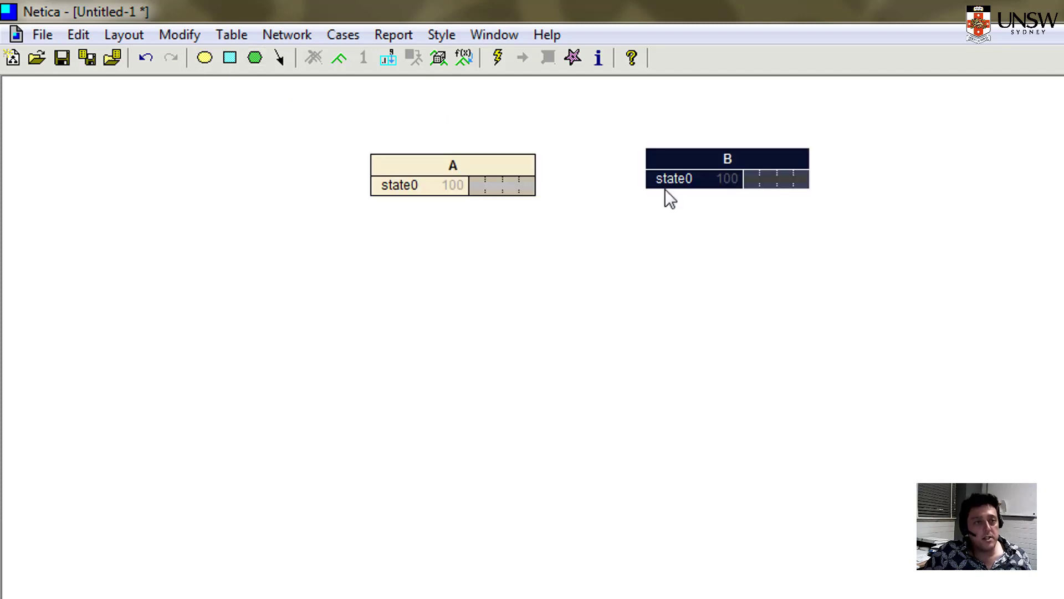
left_click(205, 58)
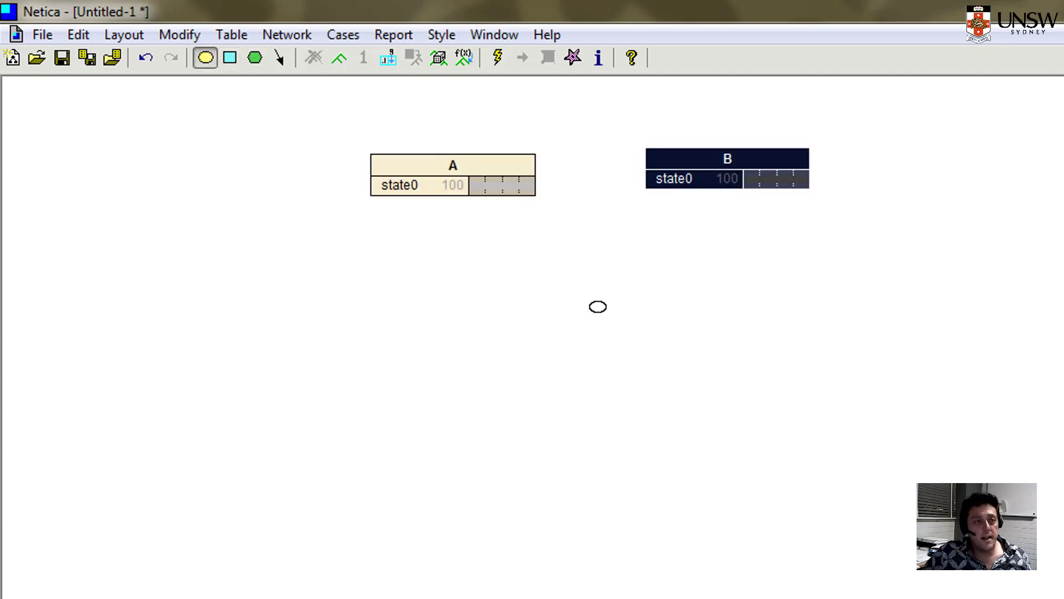
left_click(597, 306)
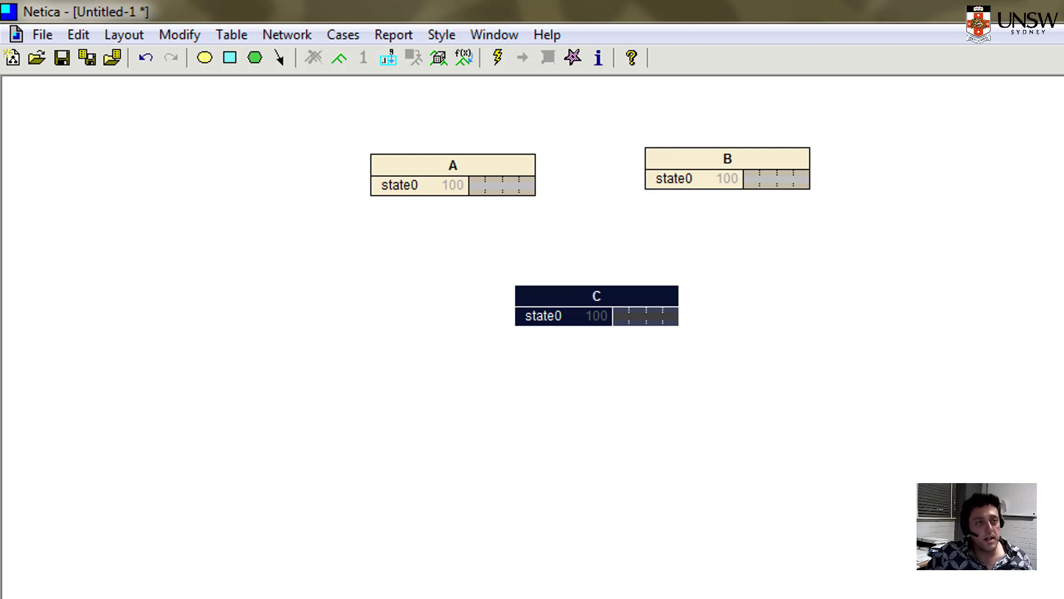
left_click_drag(727, 165, 743, 178)
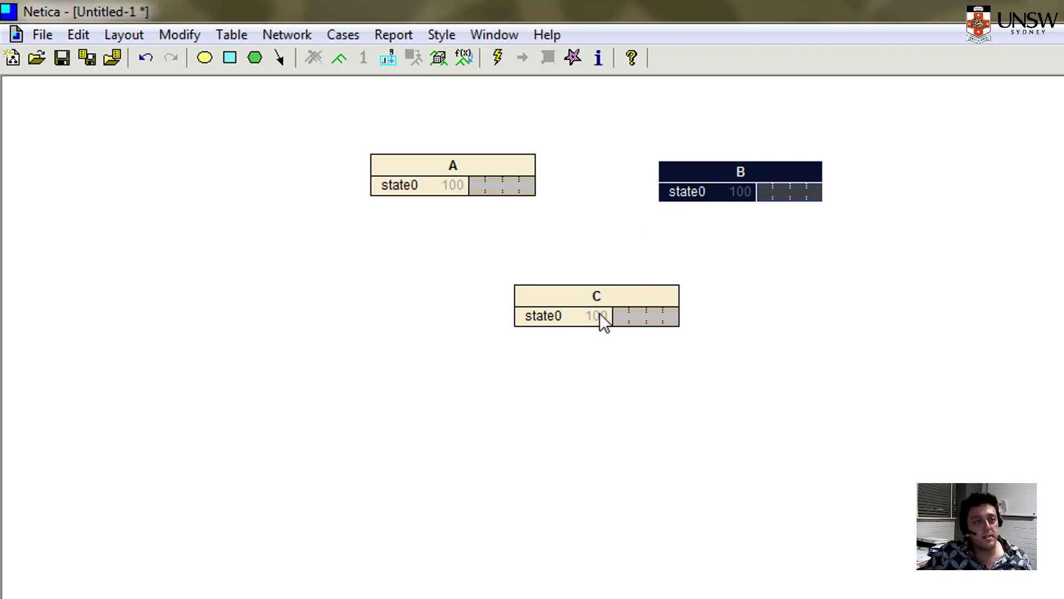
left_click_drag(473, 164, 477, 173)
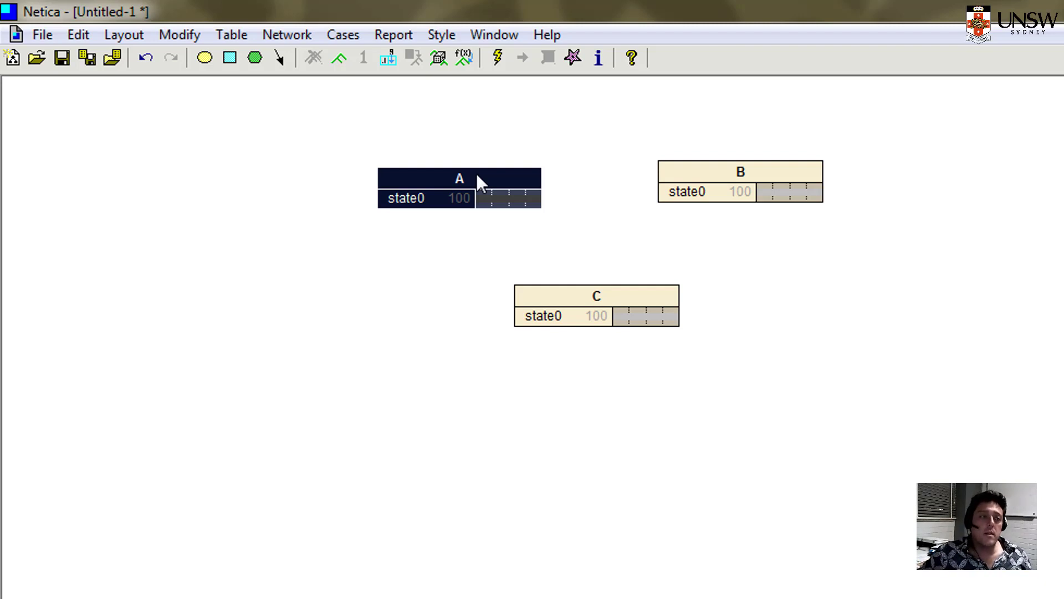
Move node A up-left and node B right, leaving A slightly higher than B.
left_click_drag(477, 175, 463, 162)
left_click(783, 169)
left_click_drag(782, 169, 816, 161)
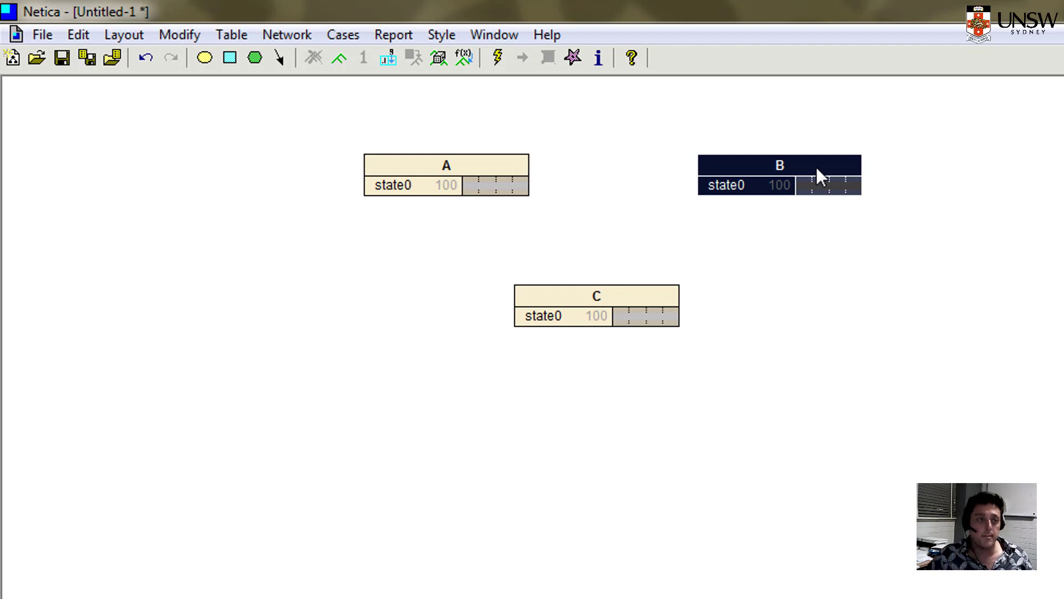
left_click_drag(458, 179, 457, 165)
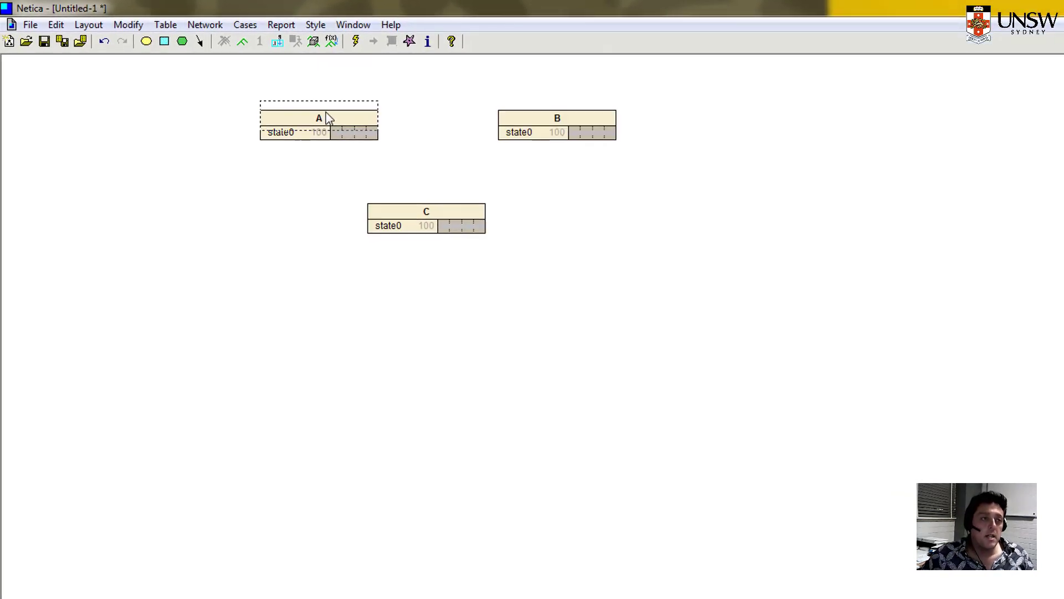
left_click_drag(327, 113, 325, 116)
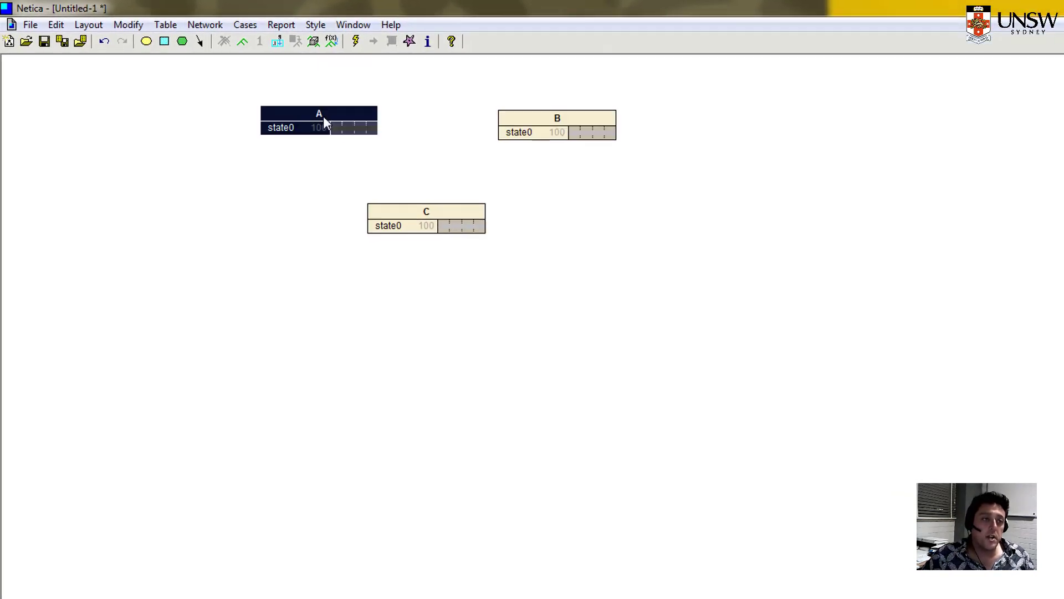
Rename node A to Rainfall with title 'Rainfall today', then nudge node B up-left.
double_click(324, 116)
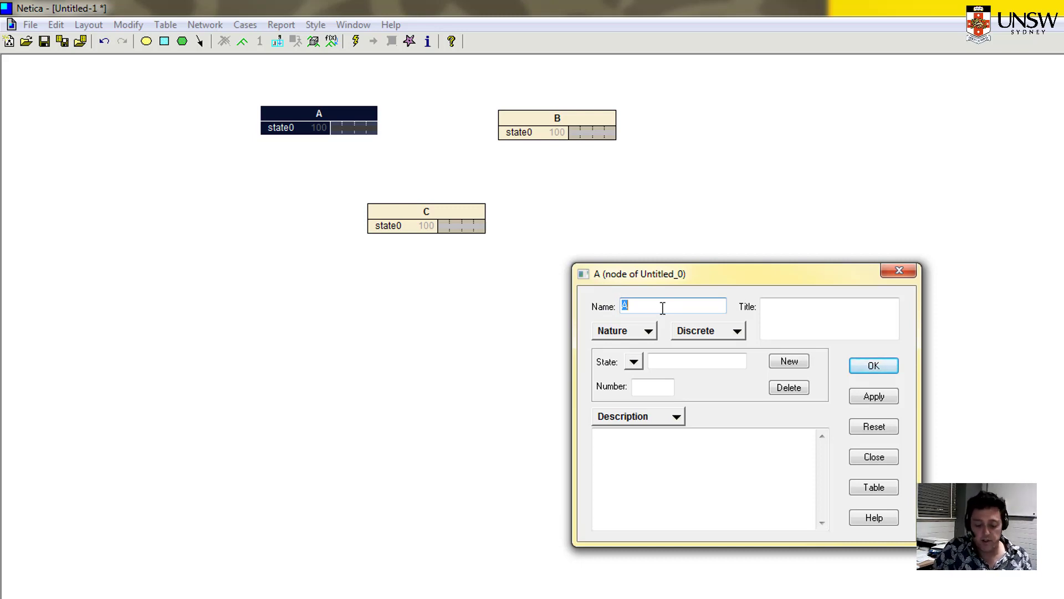
type("Runo")
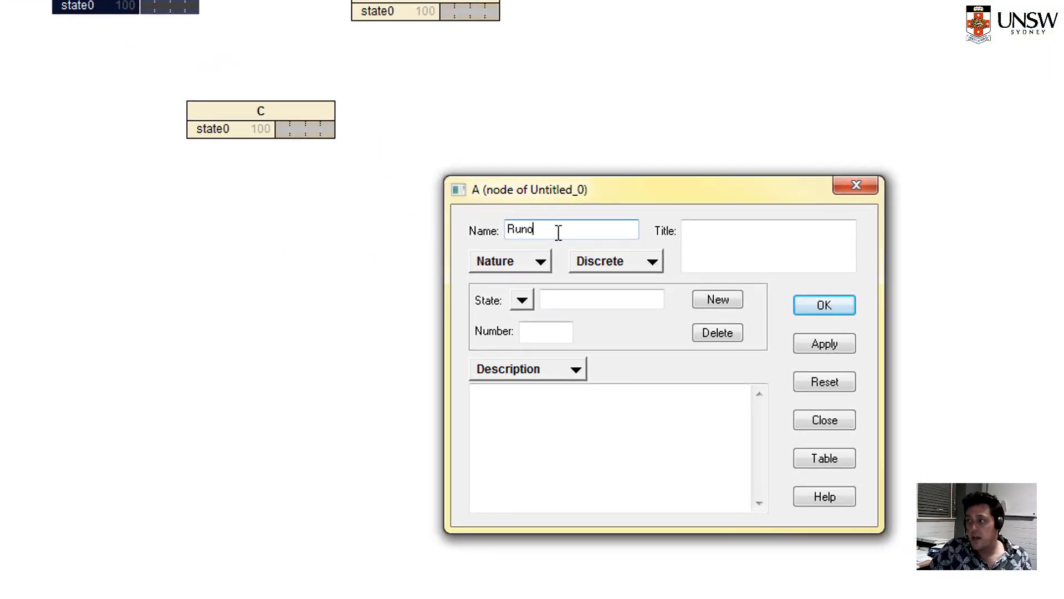
key("BackSpace")
key("BackSpace")
key("BackSpace")
key("BackSpace")
type("Rain")
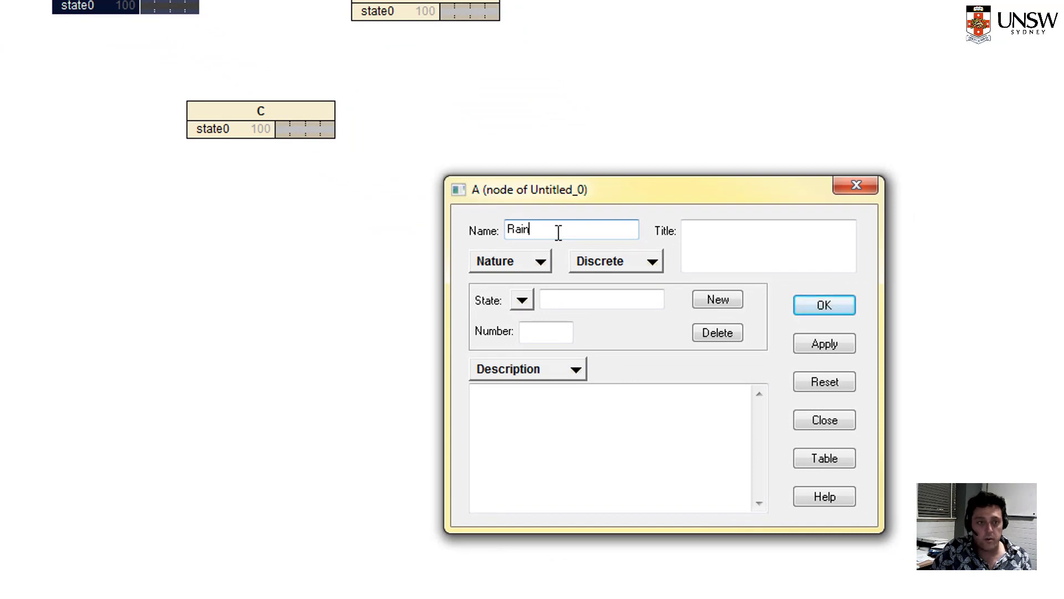
type("fall")
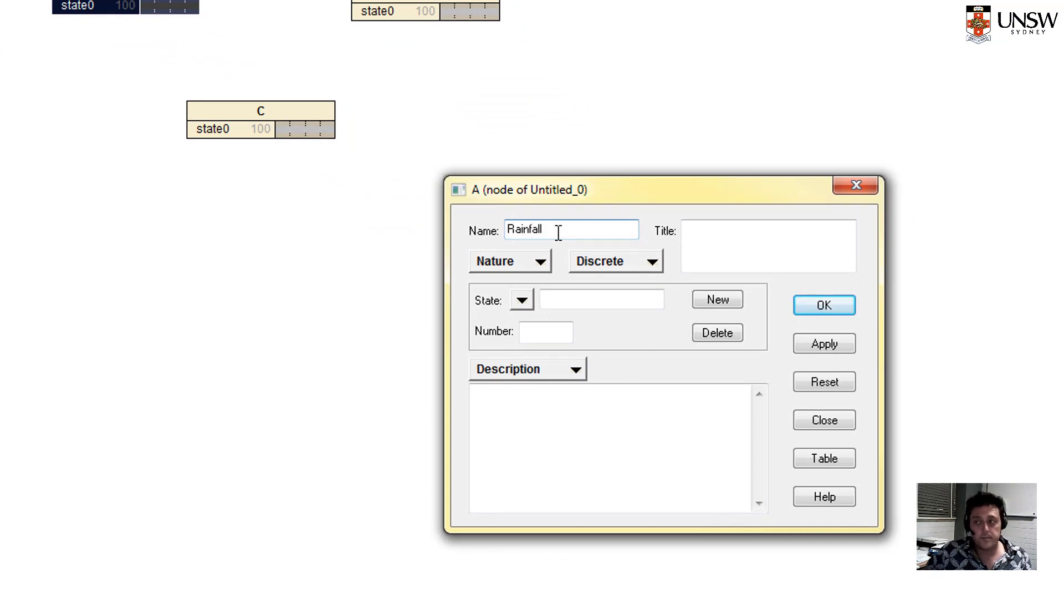
left_click(738, 253)
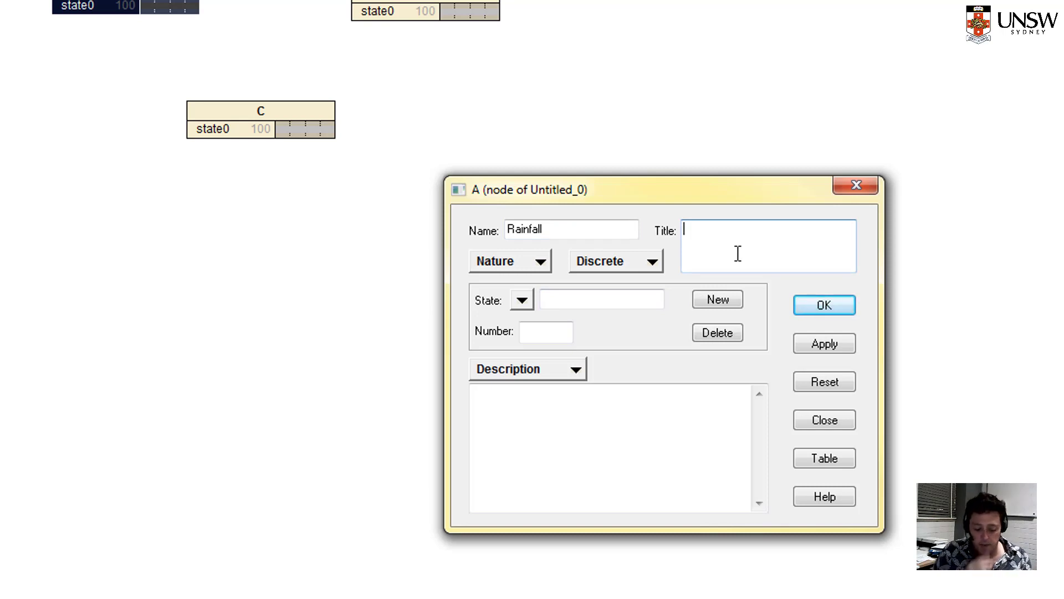
type("Rainfall to")
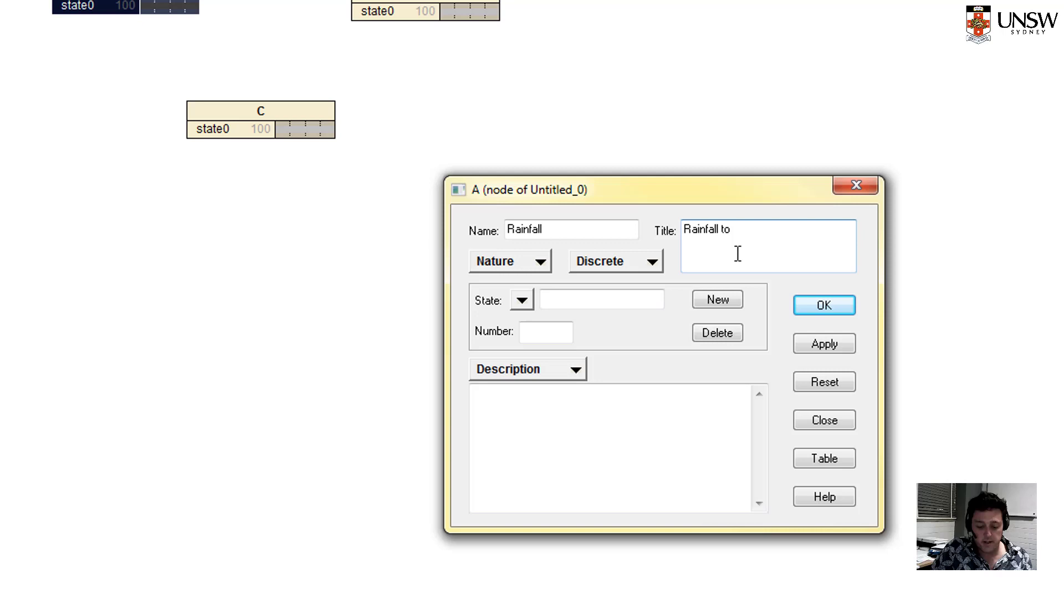
type("day")
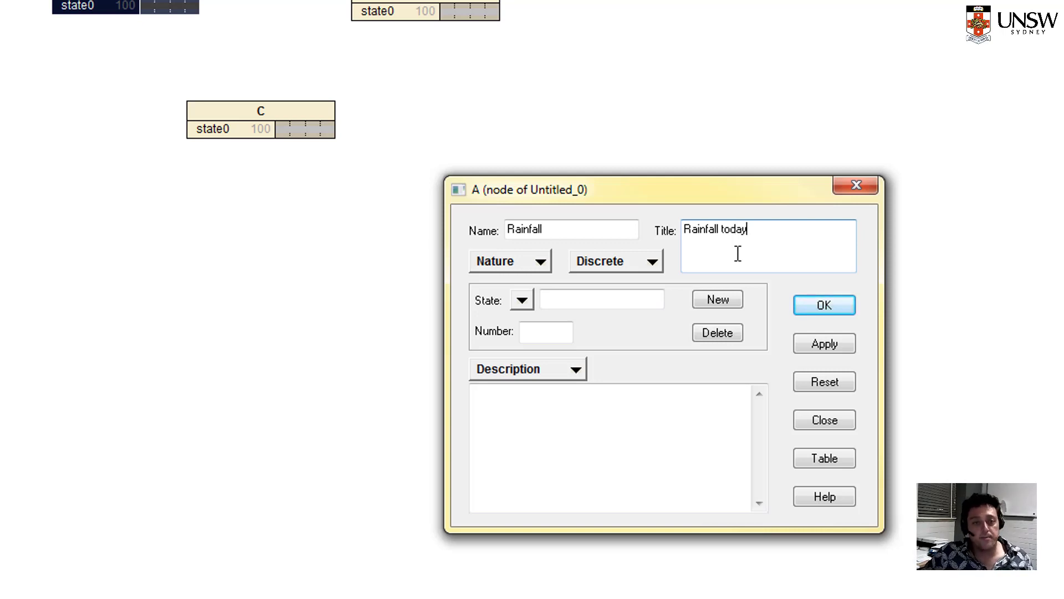
left_click(836, 309)
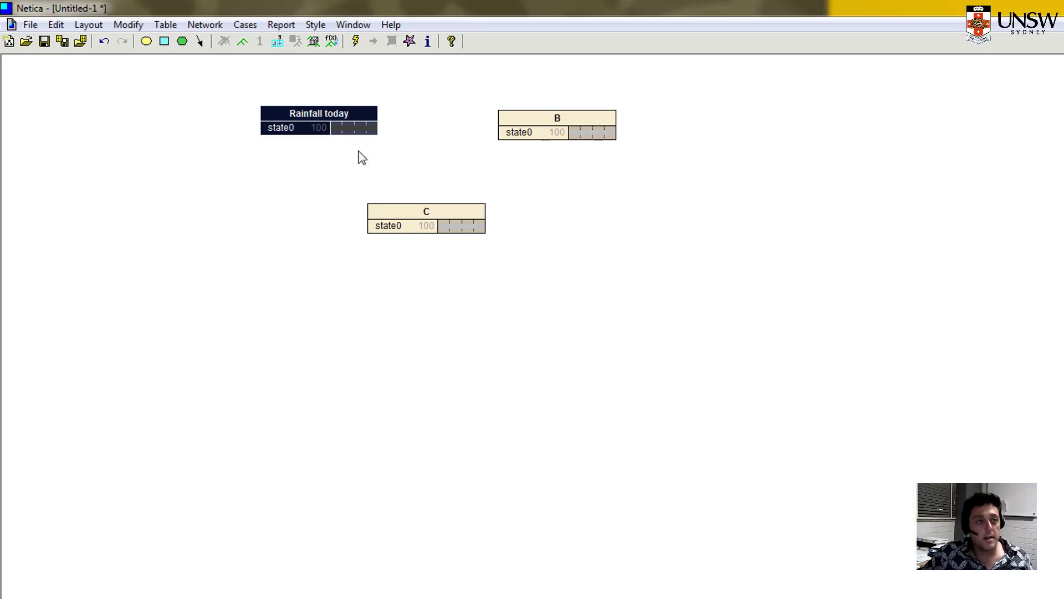
mouse_move(586, 123)
left_mouse_down()
mouse_move(589, 105)
mouse_move(576, 112)
left_mouse_up()
Name node B SoilMoisture, titled 'Soil Moisture Content Today', and shift it slightly left.
double_click(573, 109)
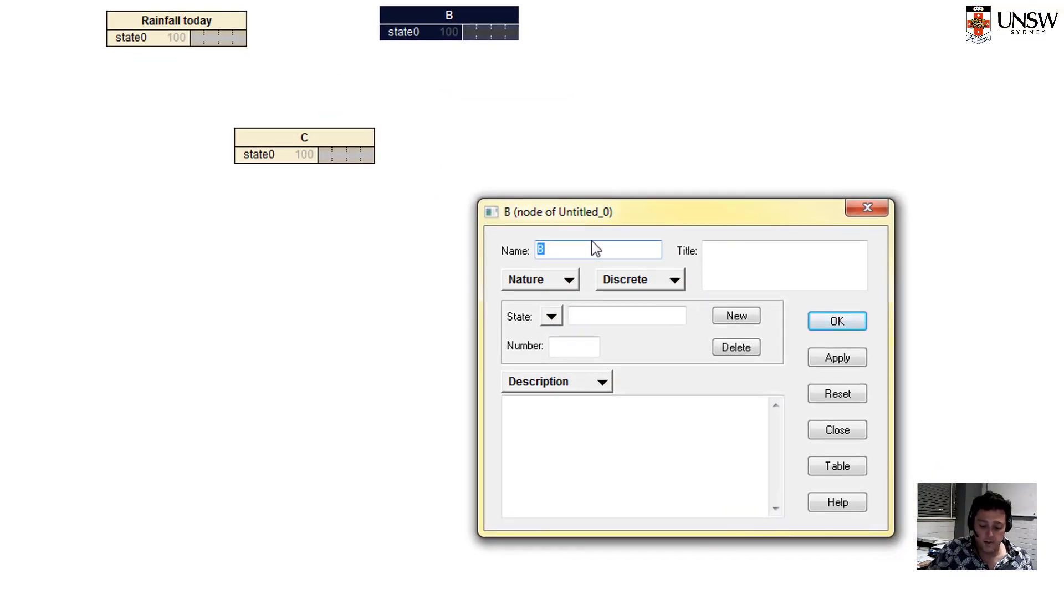
type("Soil")
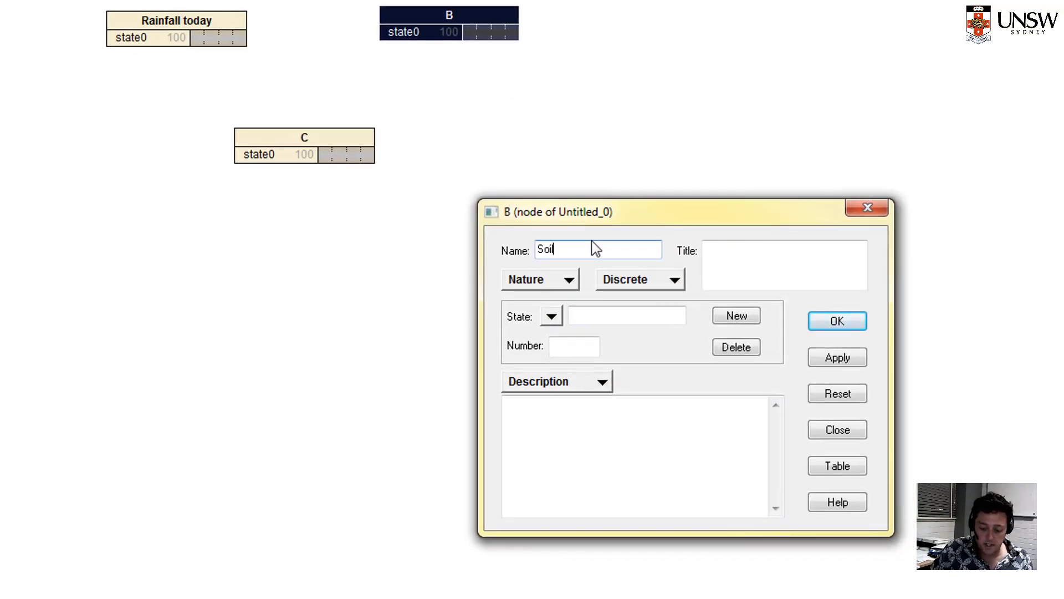
type("Moisture")
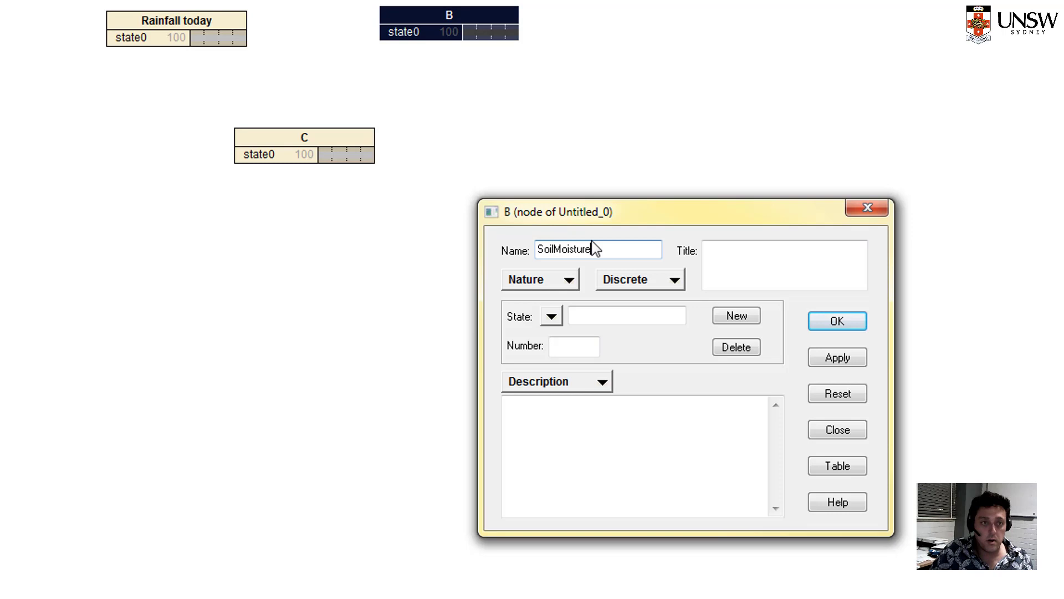
left_click(765, 260)
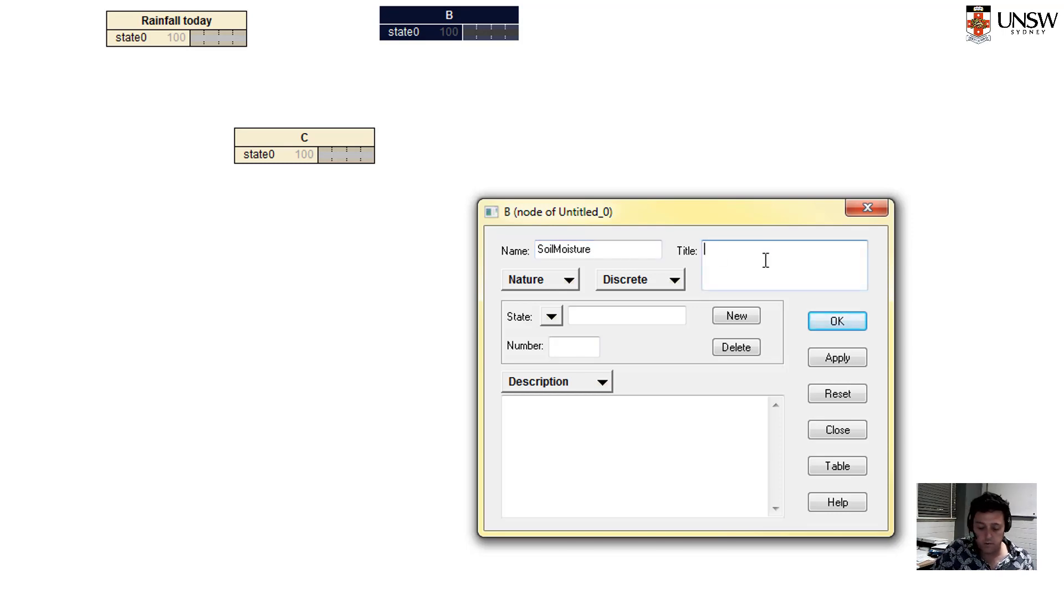
type("Soil Moi")
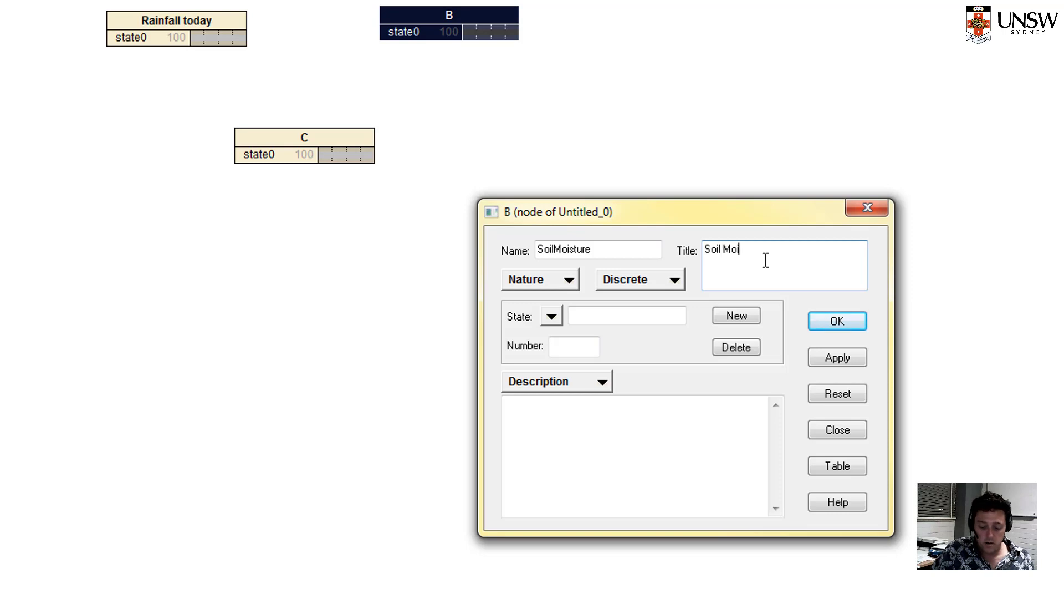
type("sture Con")
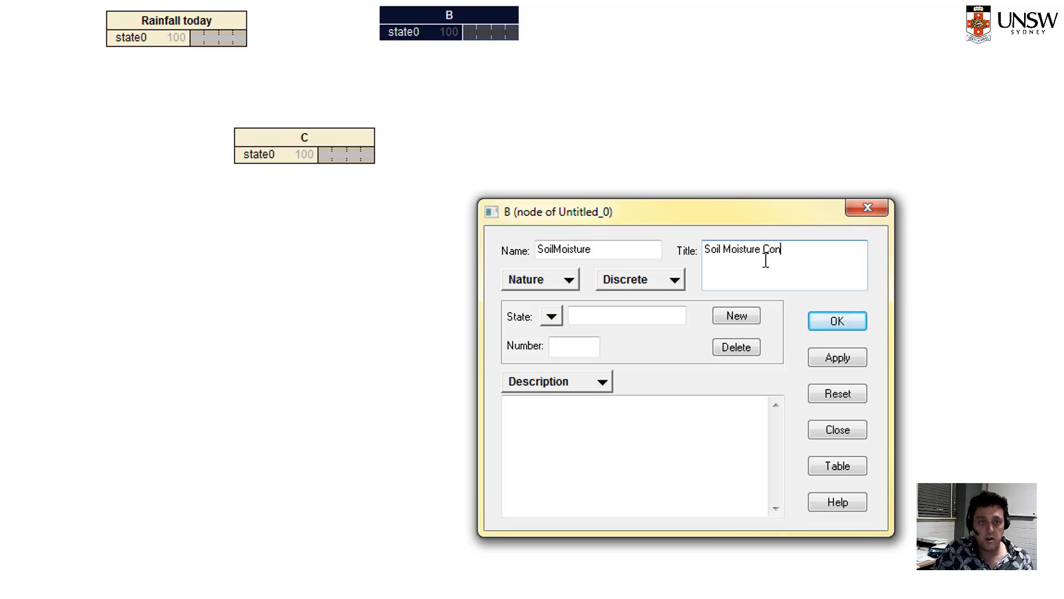
type("tent Tod")
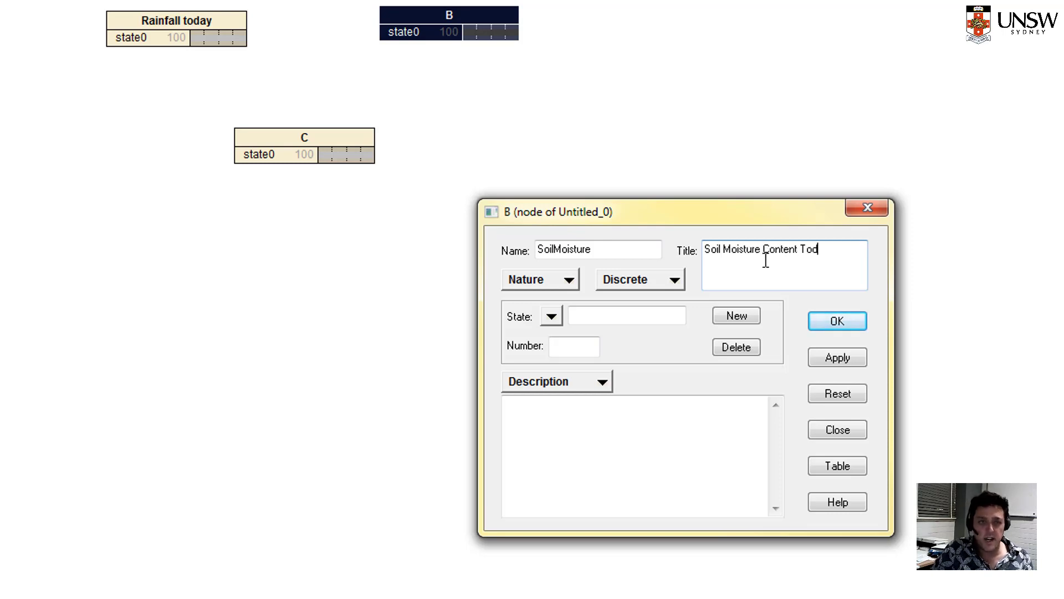
type("ay")
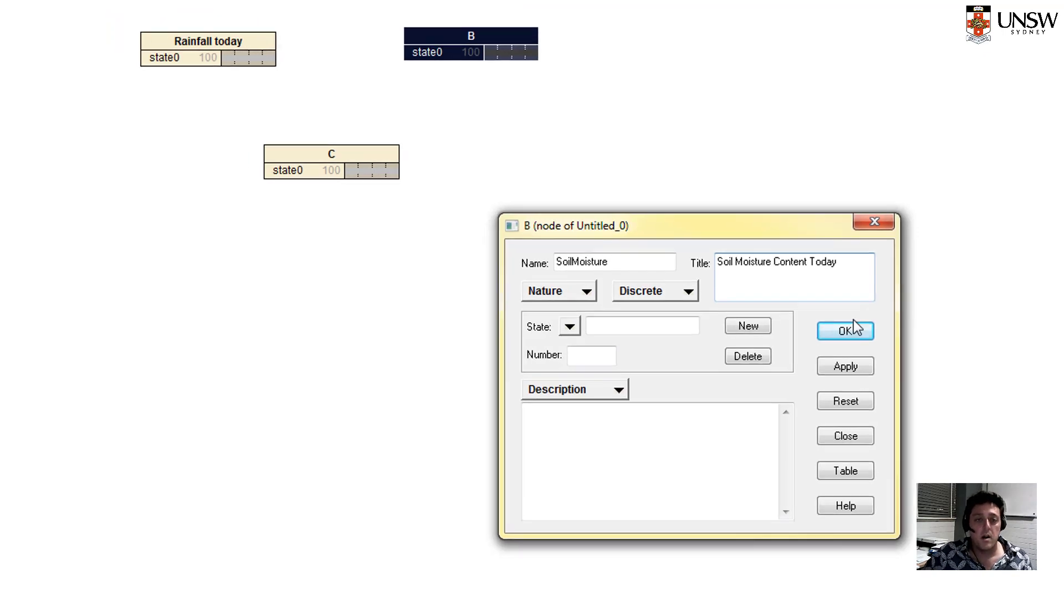
left_click(838, 321)
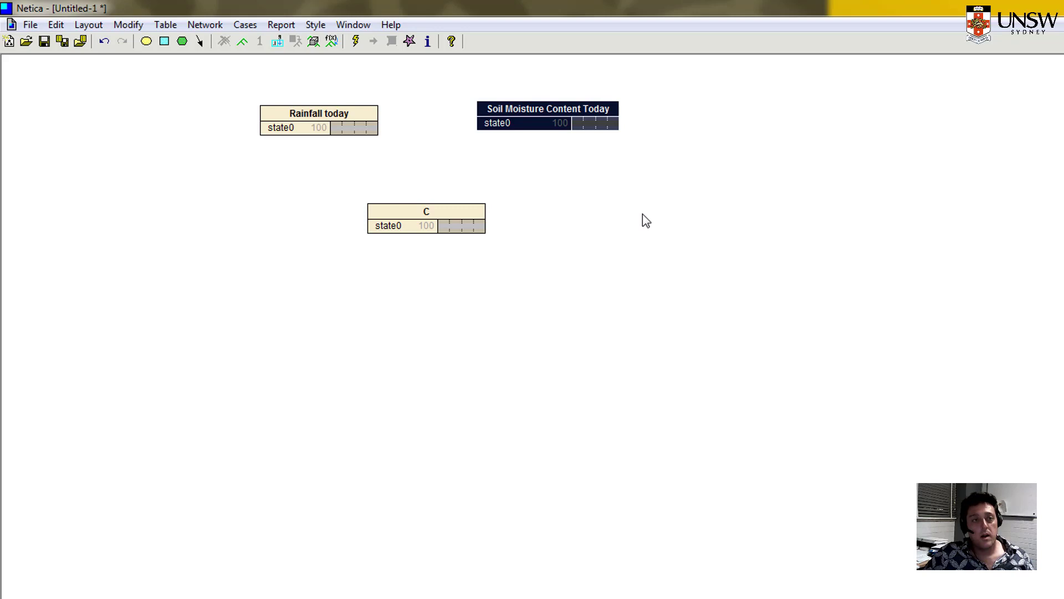
left_click_drag(510, 106, 505, 106)
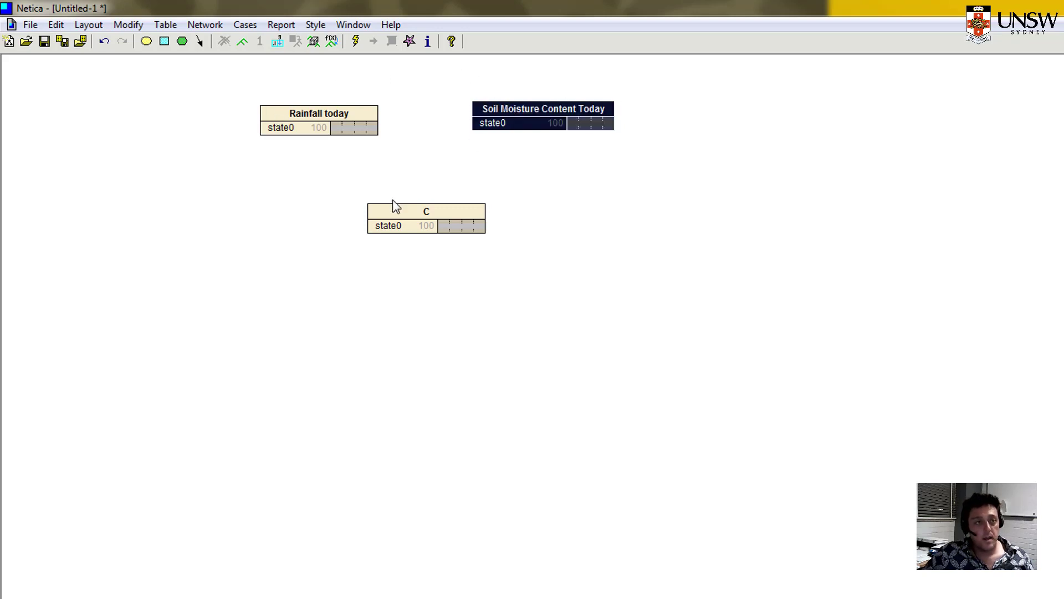
Name node C Runoff with the title 'Runoff Tomorrow'.
double_click(424, 221)
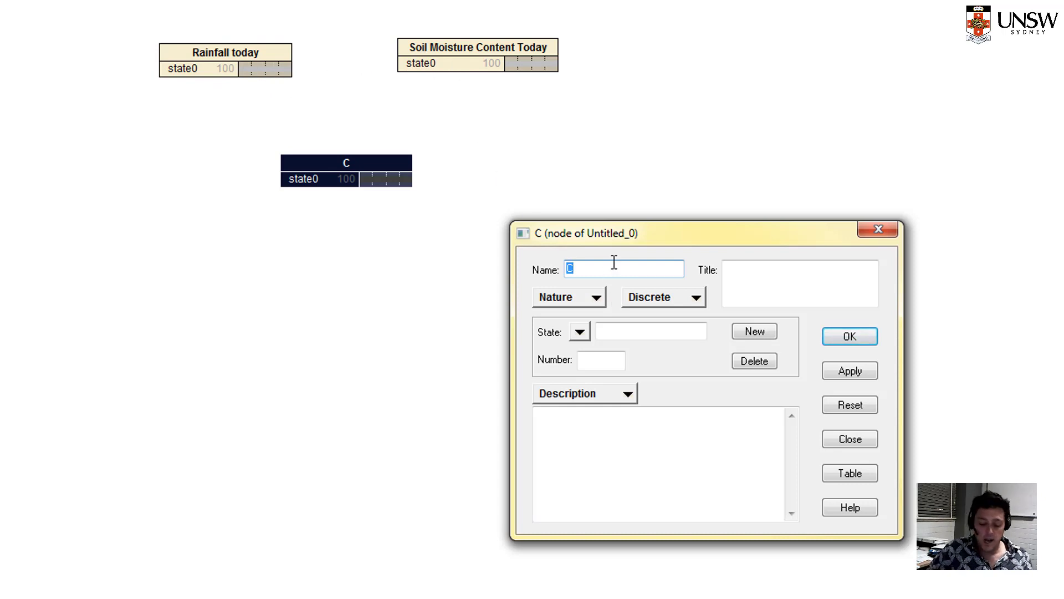
type("Runoff")
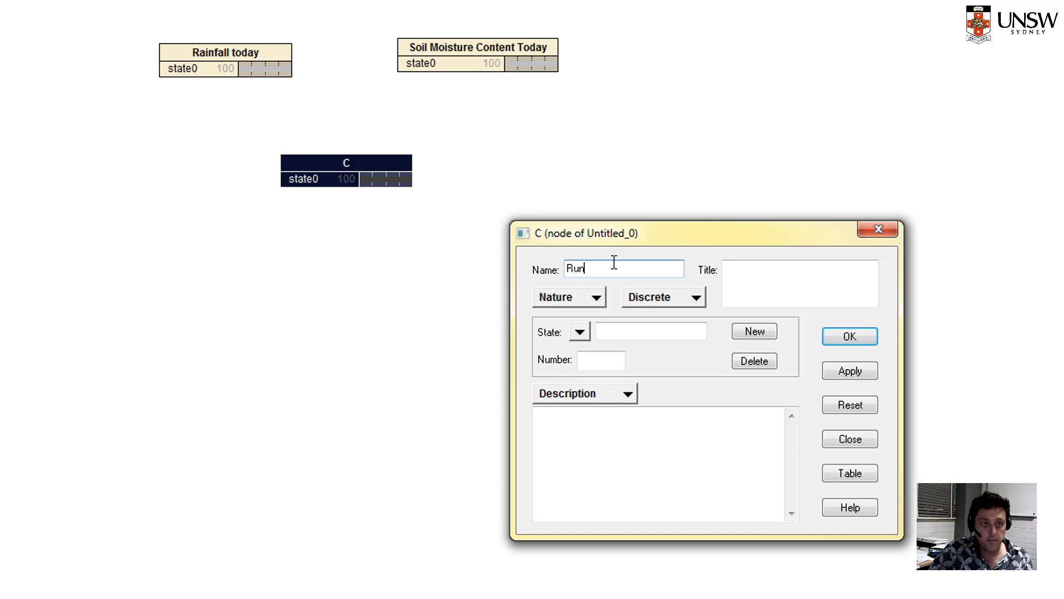
left_click(816, 290)
type("Runoff")
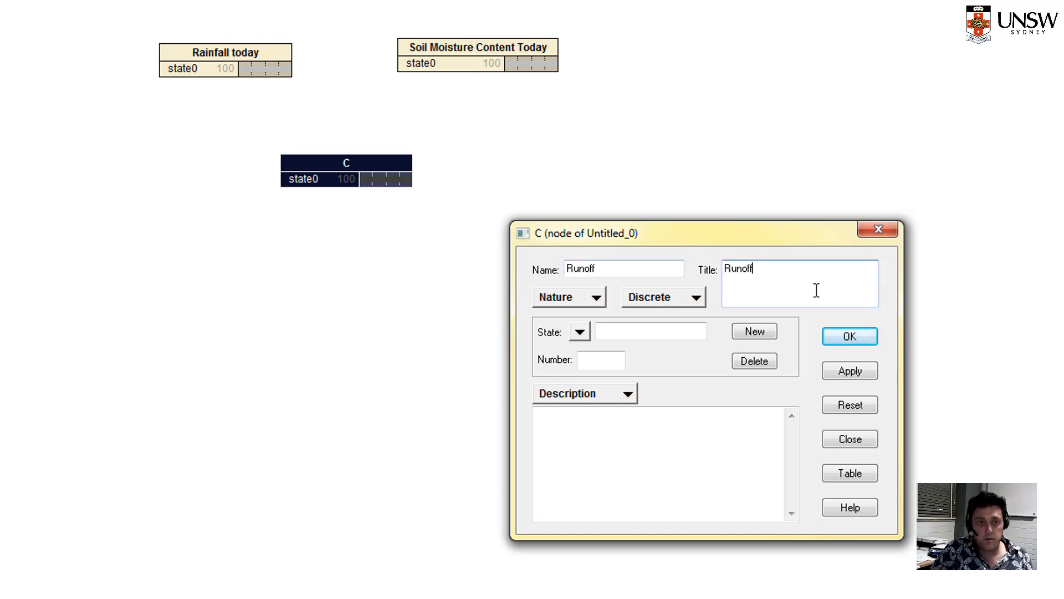
type(" Tomorrow")
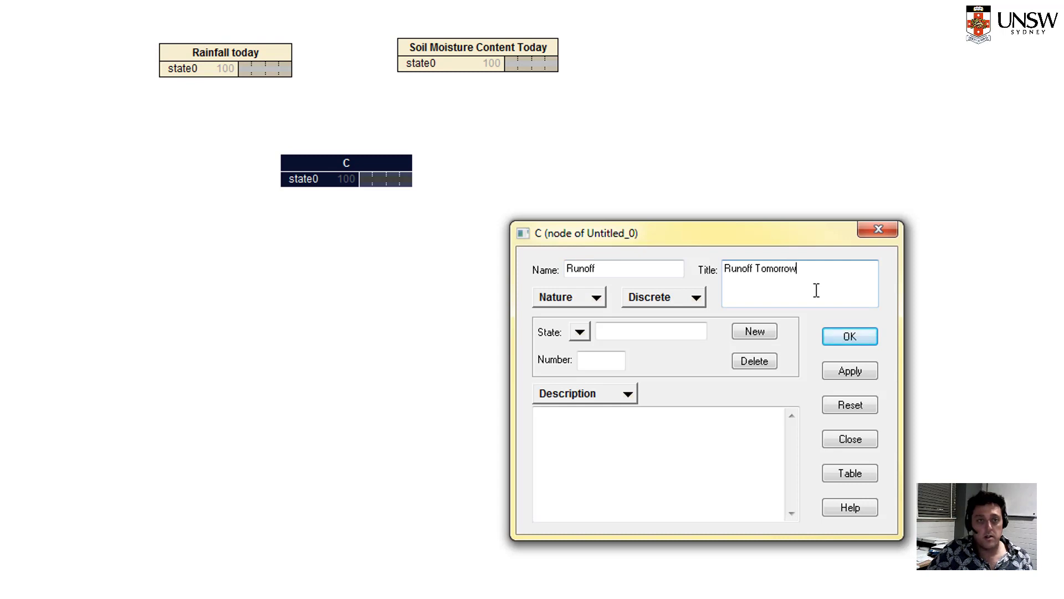
left_click(831, 338)
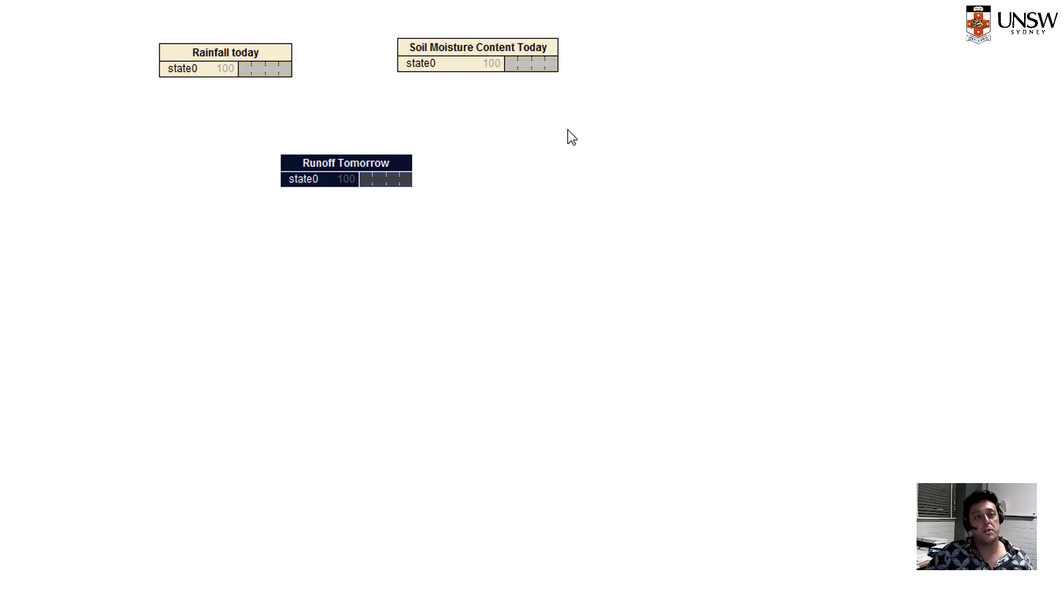
Shift Soil Moisture Content Today left, then select Rainfall today and Runoff Tomorrow.
left_click_drag(532, 49, 525, 63)
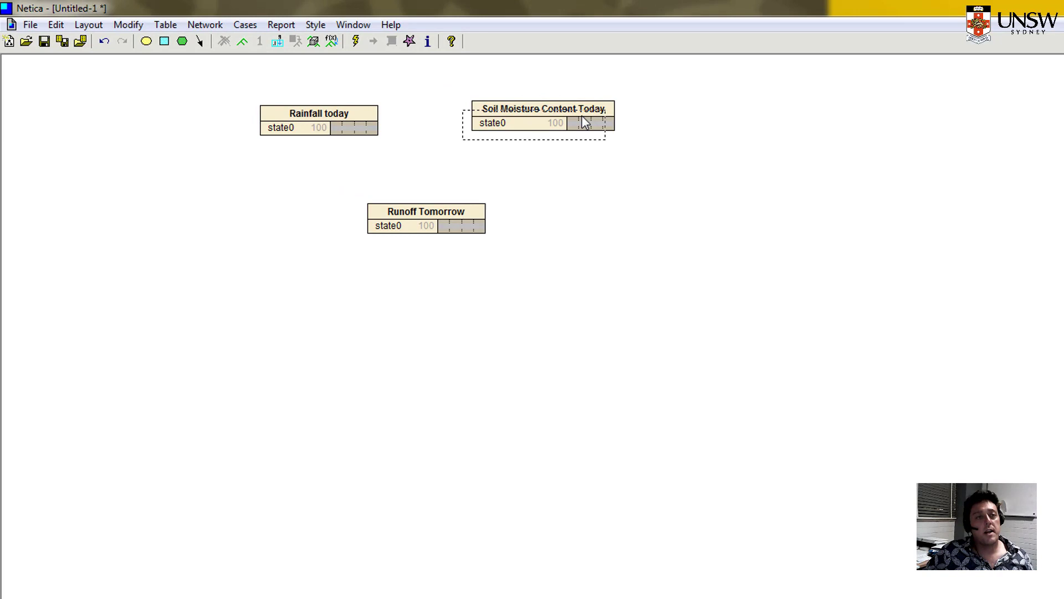
left_click_drag(583, 120, 574, 120)
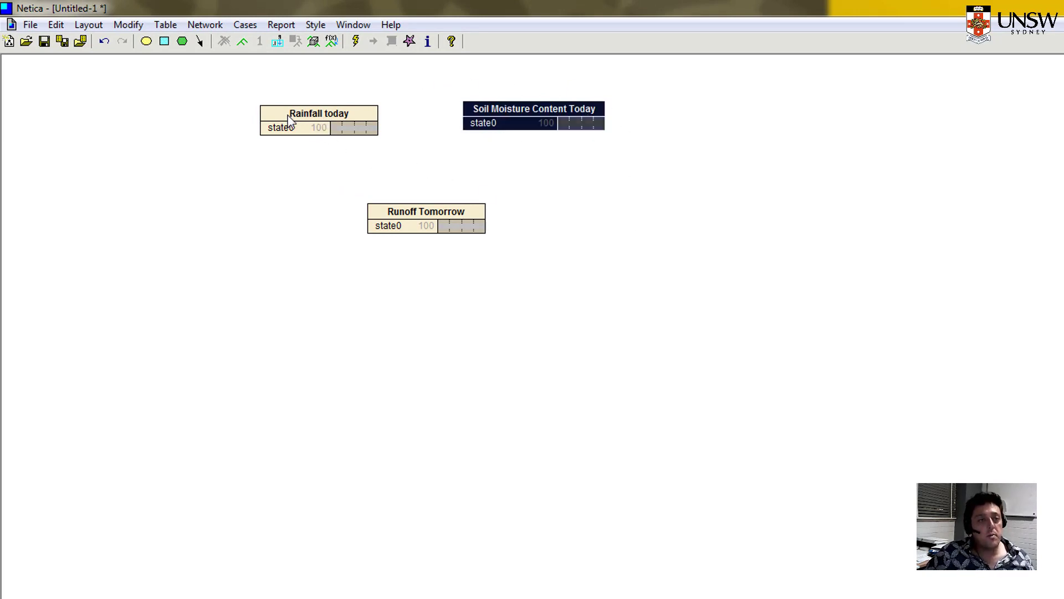
left_click(370, 112)
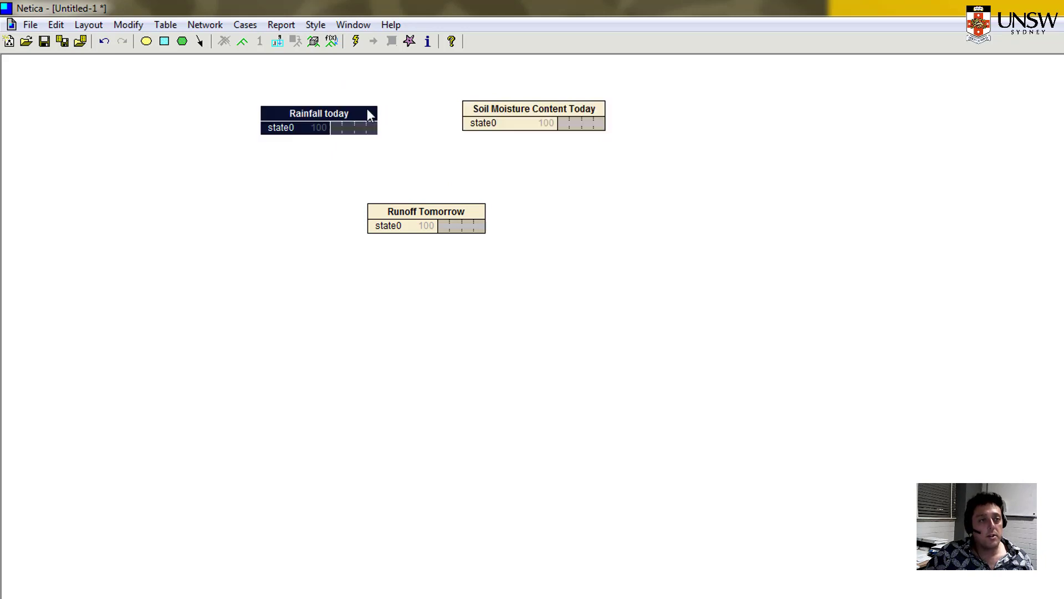
left_click(437, 214)
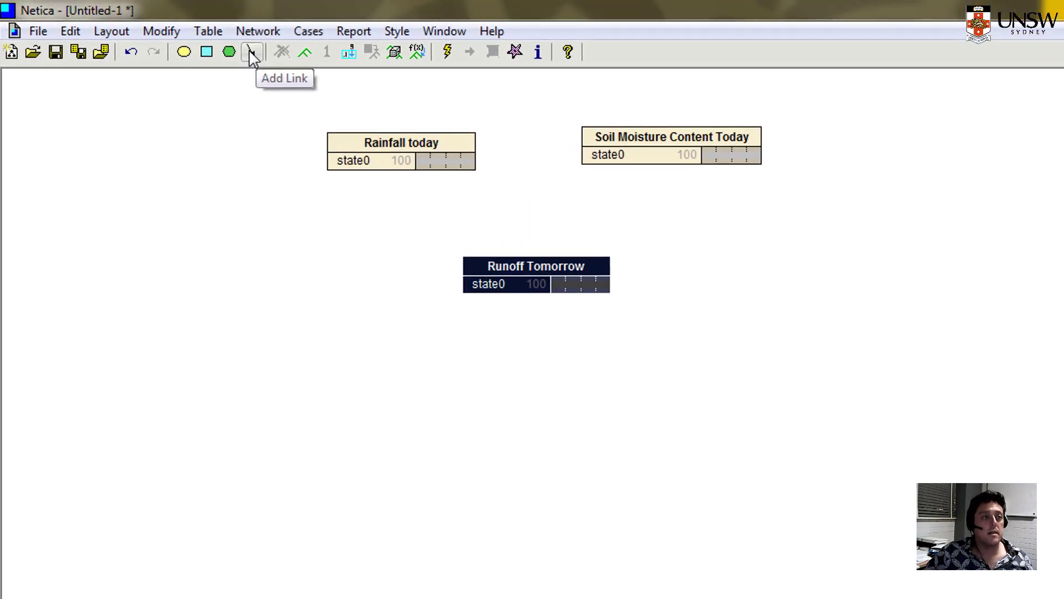
Link Rainfall today and Soil Moisture Content Today into Runoff Tomorrow, then move Rainfall today up-left.
left_click(253, 53)
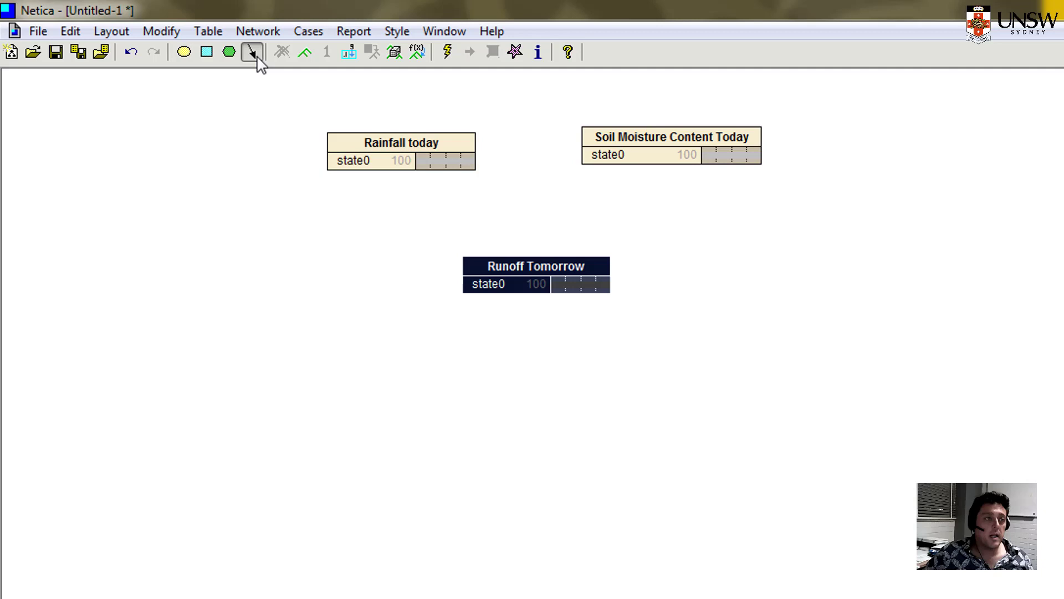
left_click_drag(420, 157, 530, 270)
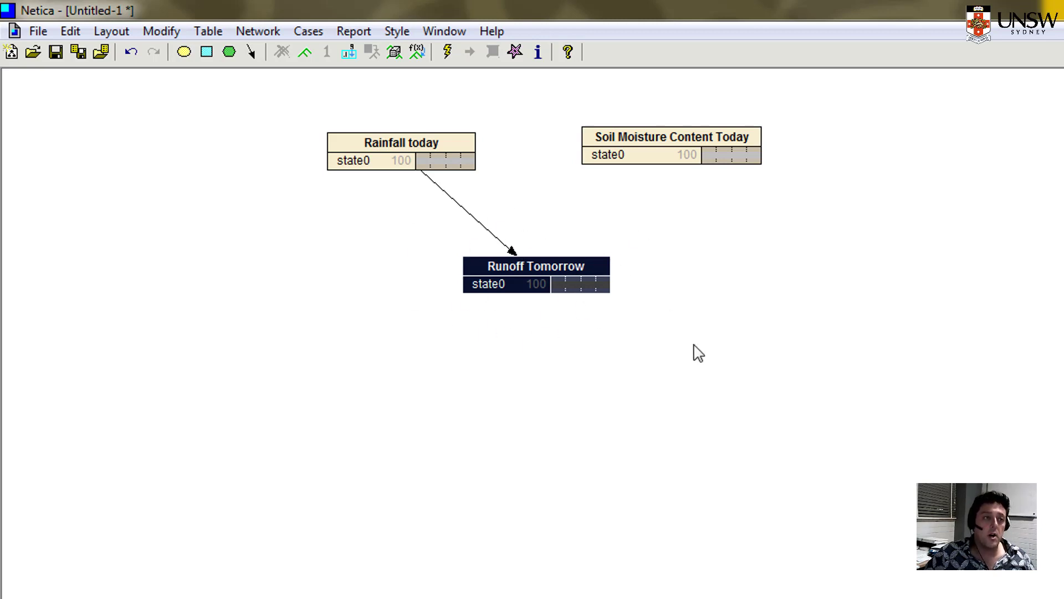
left_click(253, 53)
left_click_drag(696, 147, 536, 261)
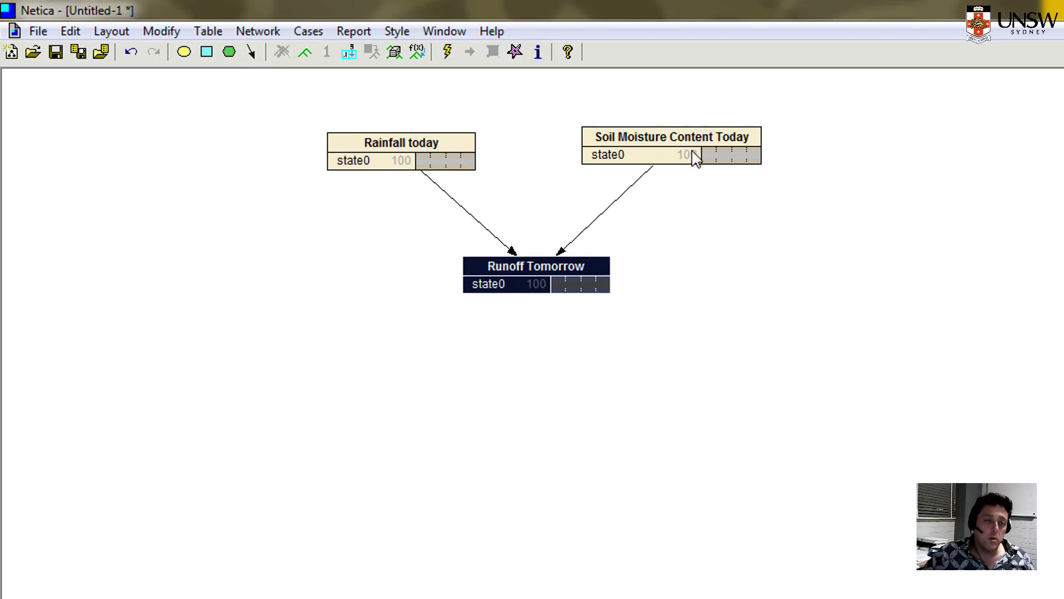
left_click(587, 343)
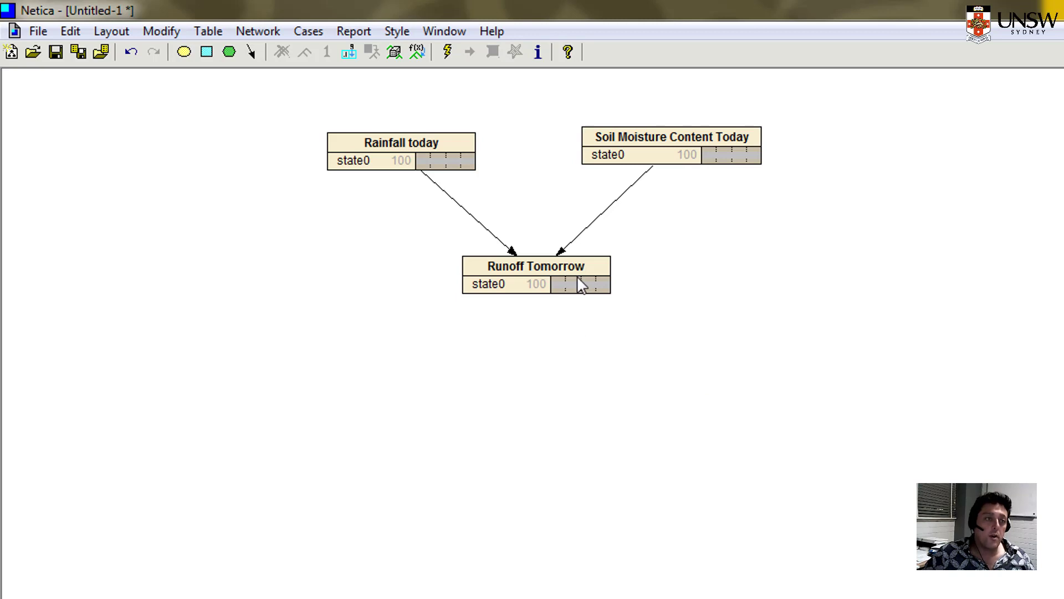
left_click_drag(424, 140, 389, 121)
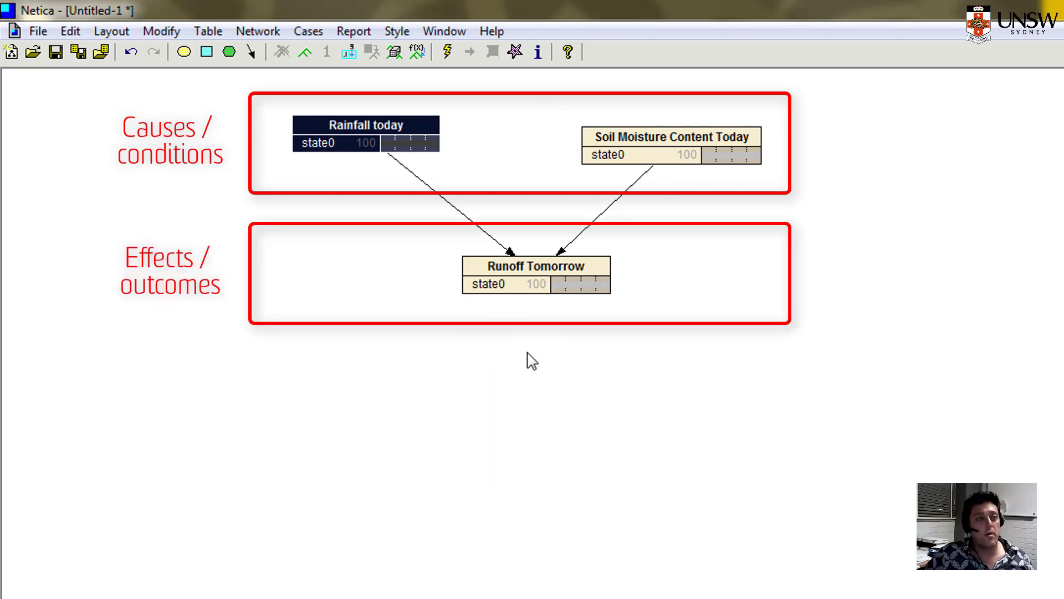
Define Rainfall today's states as Low and High, applying them so each shows 50.0.
left_click(485, 152)
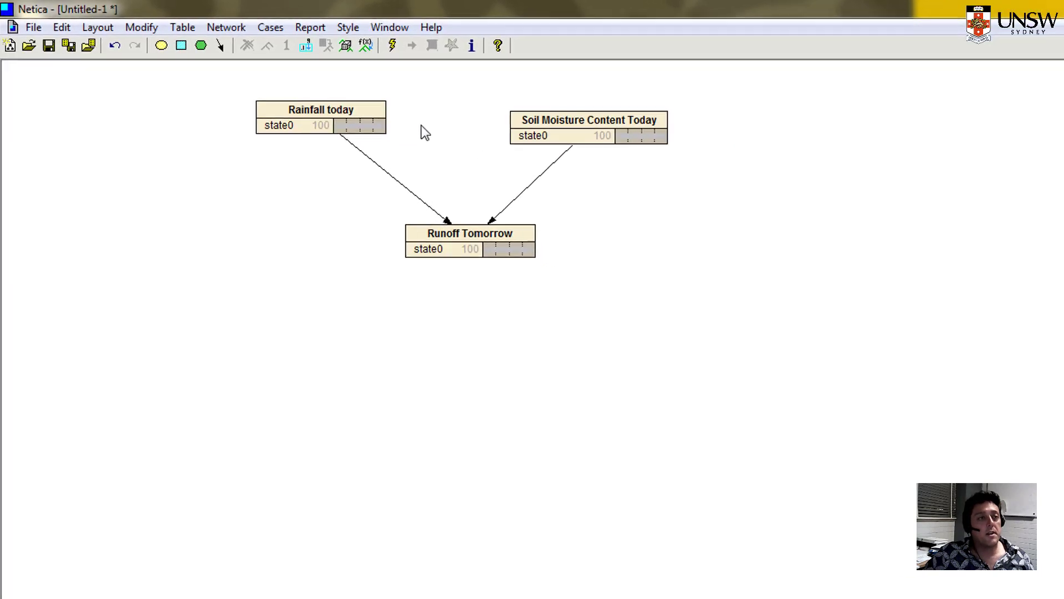
double_click(325, 110)
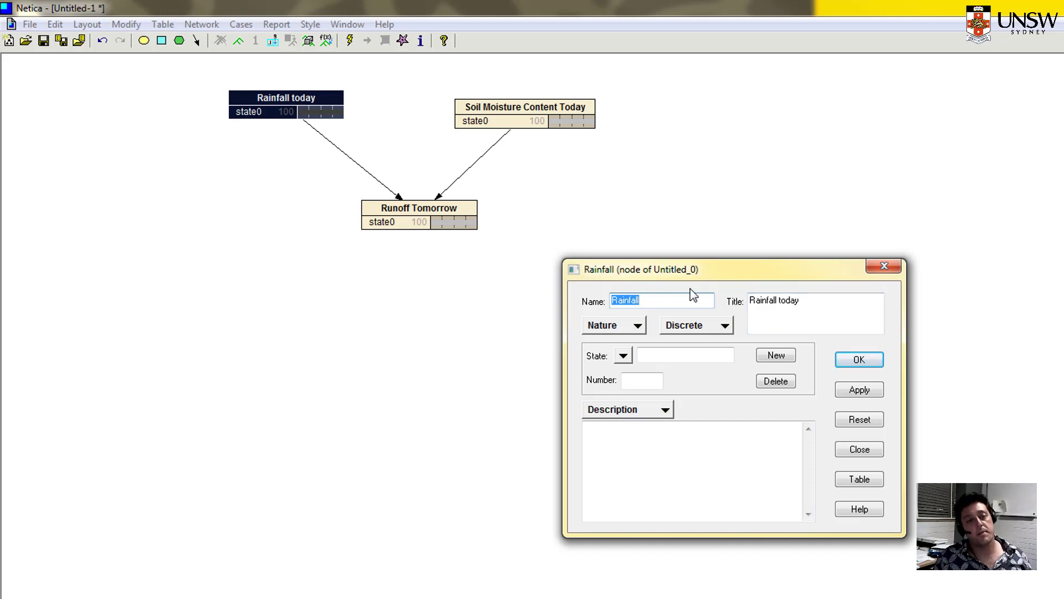
left_click(653, 410)
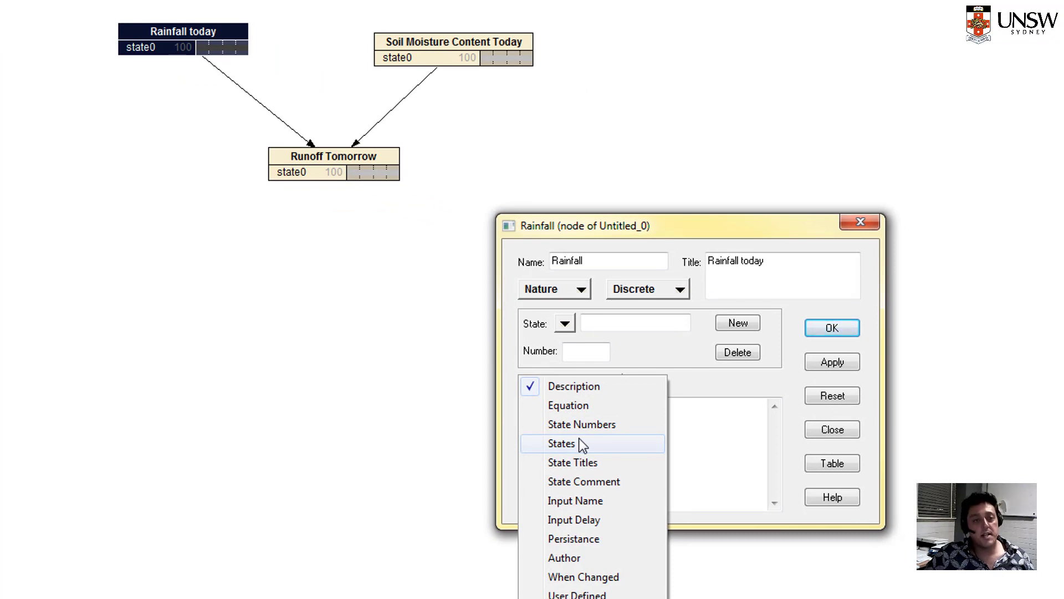
left_click(562, 443)
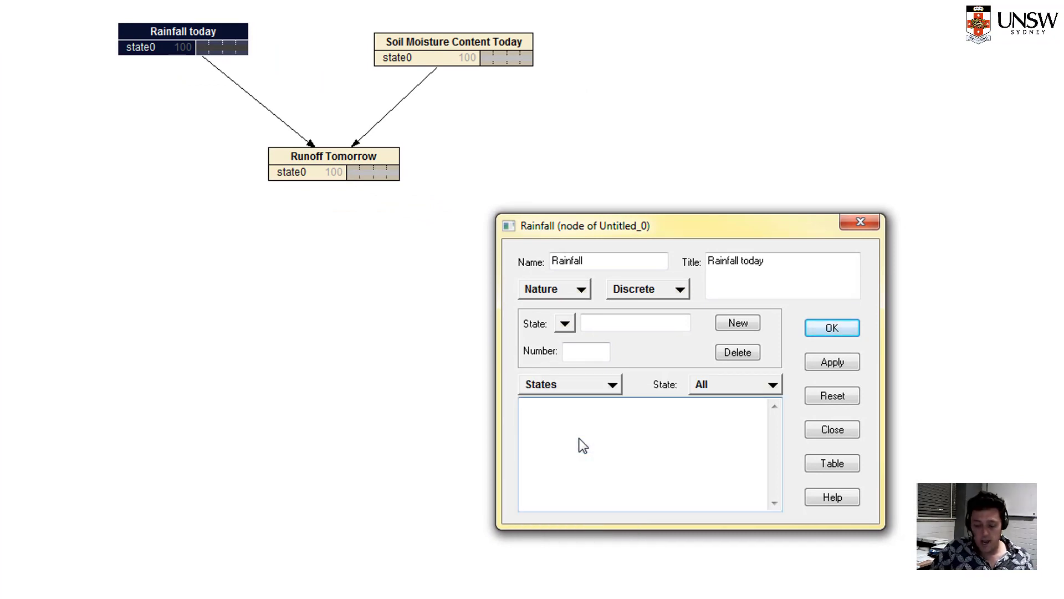
type("Low ")
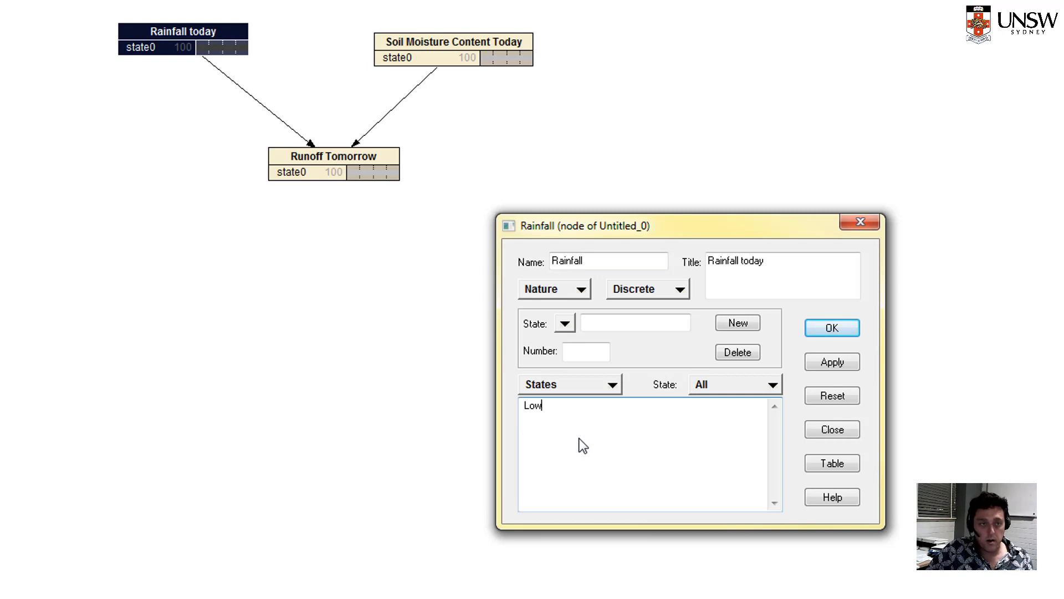
type("High")
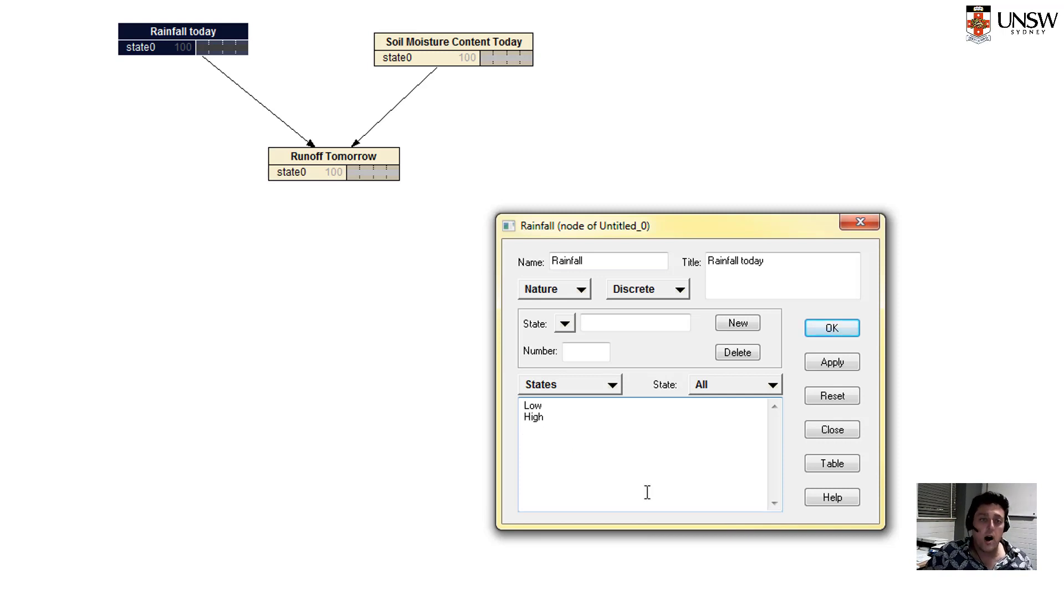
left_click(827, 366)
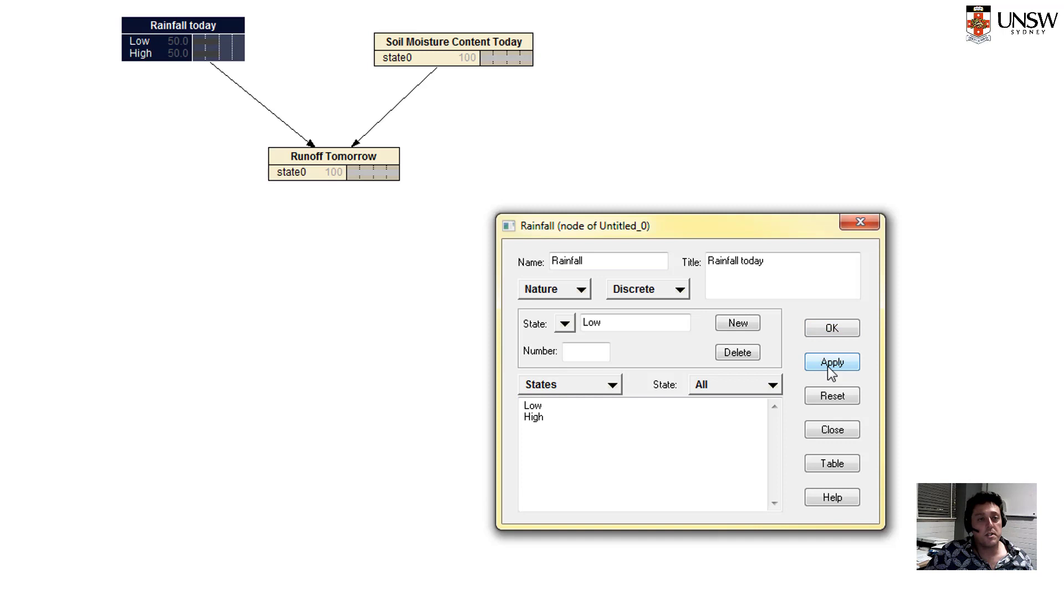
left_click(853, 331)
left_click(166, 125)
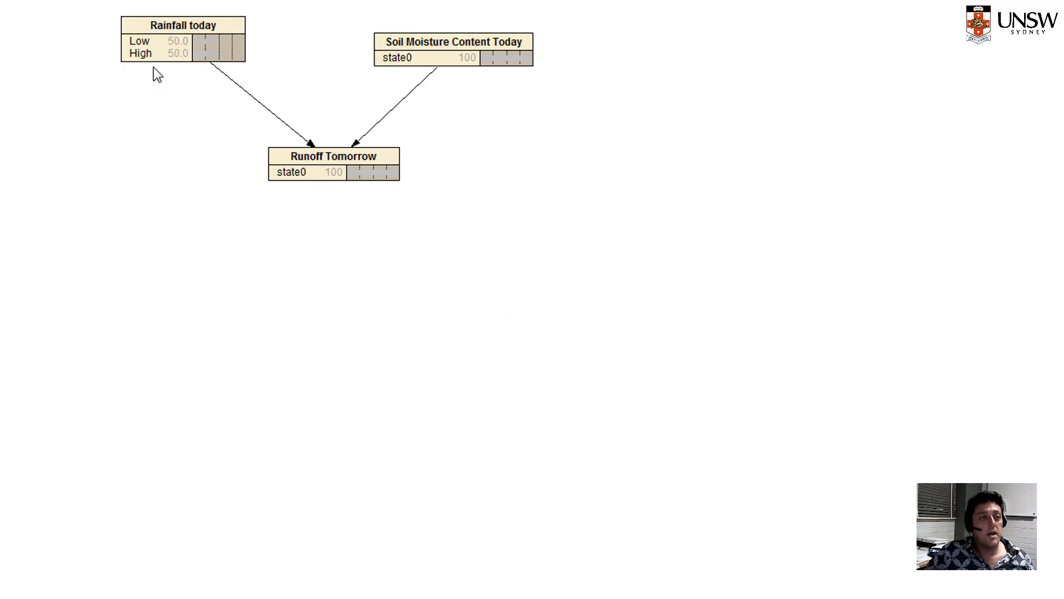
left_click(148, 41)
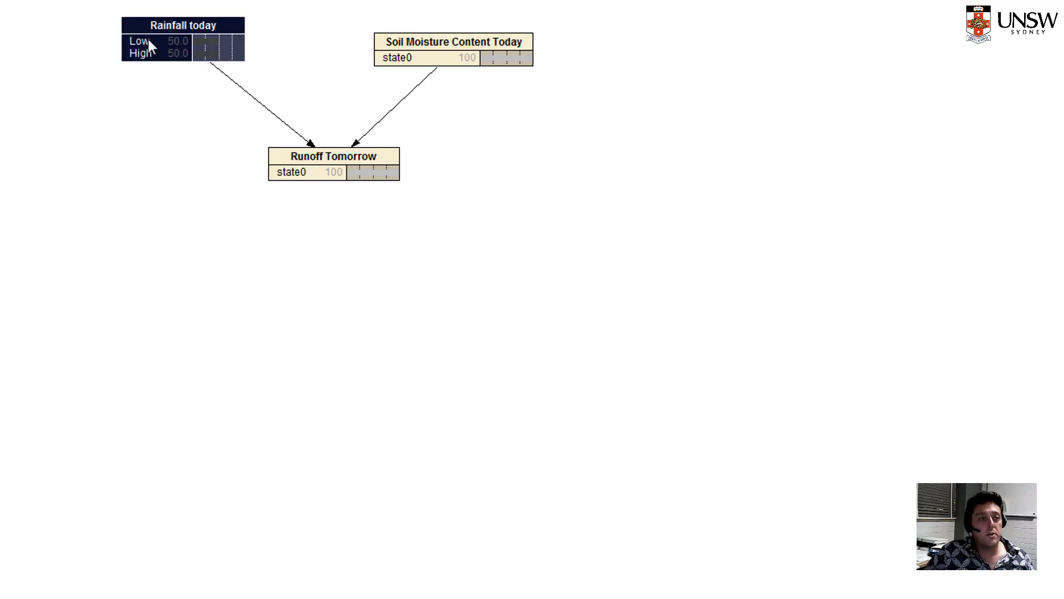
left_click(98, 64)
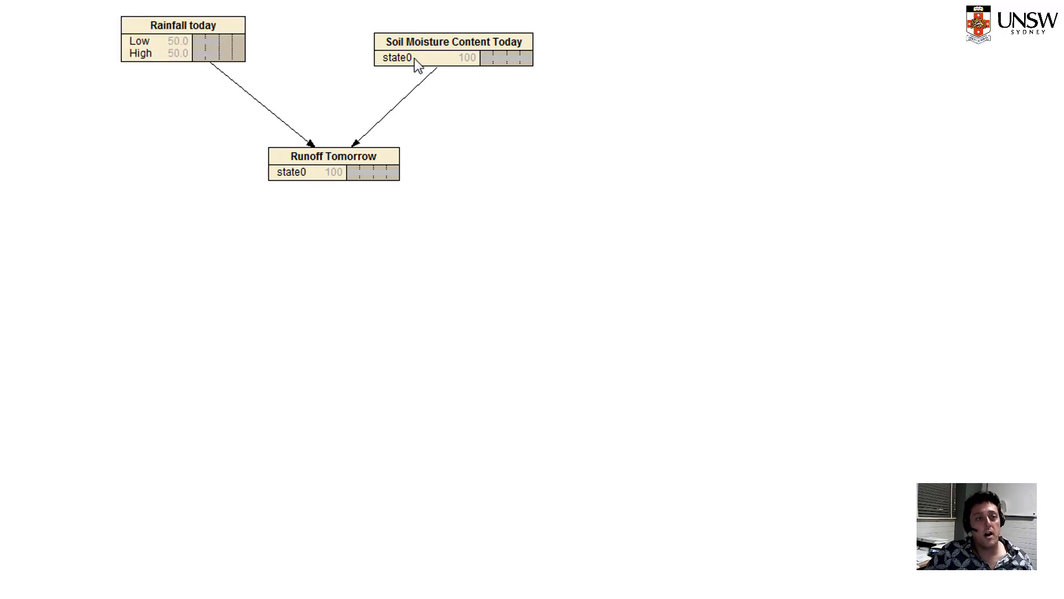
Give Soil Moisture Content Today the states Low and High, and align it with Rainfall today.
double_click(452, 41)
left_click(610, 388)
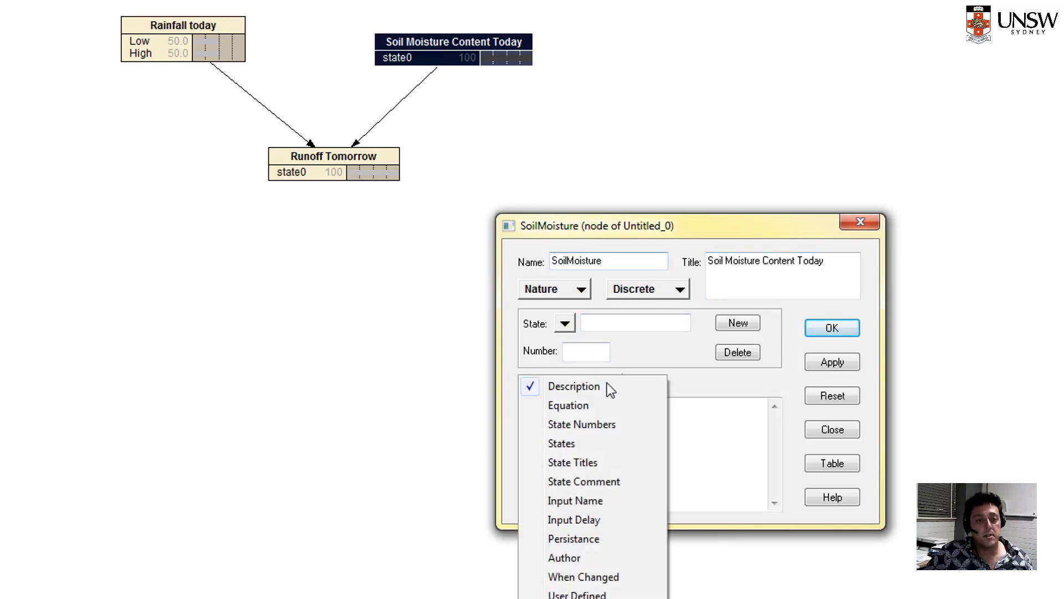
left_click(584, 443)
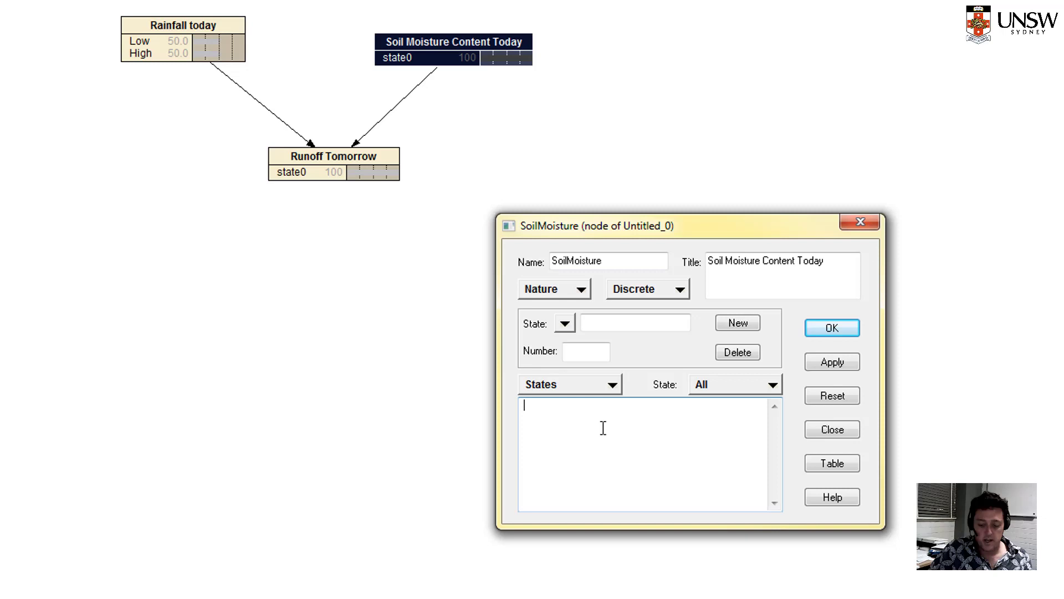
type("Low")
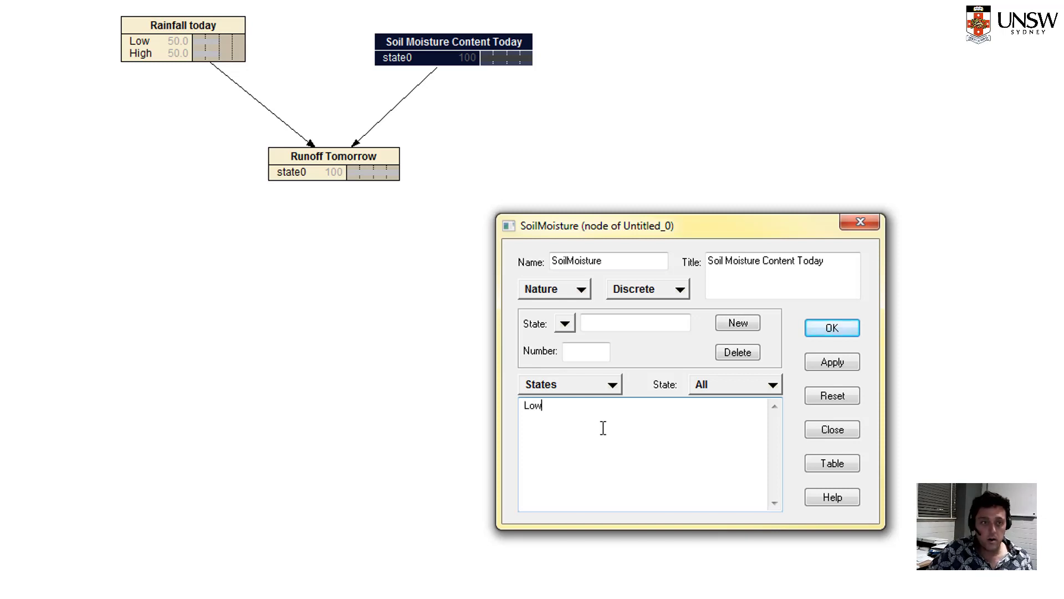
key("Return")
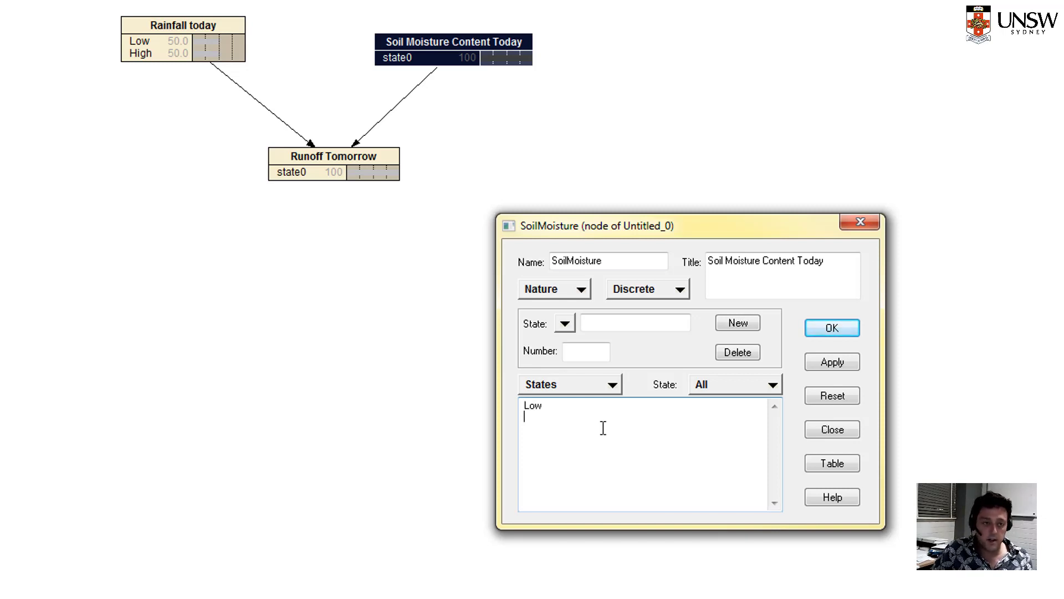
type("High")
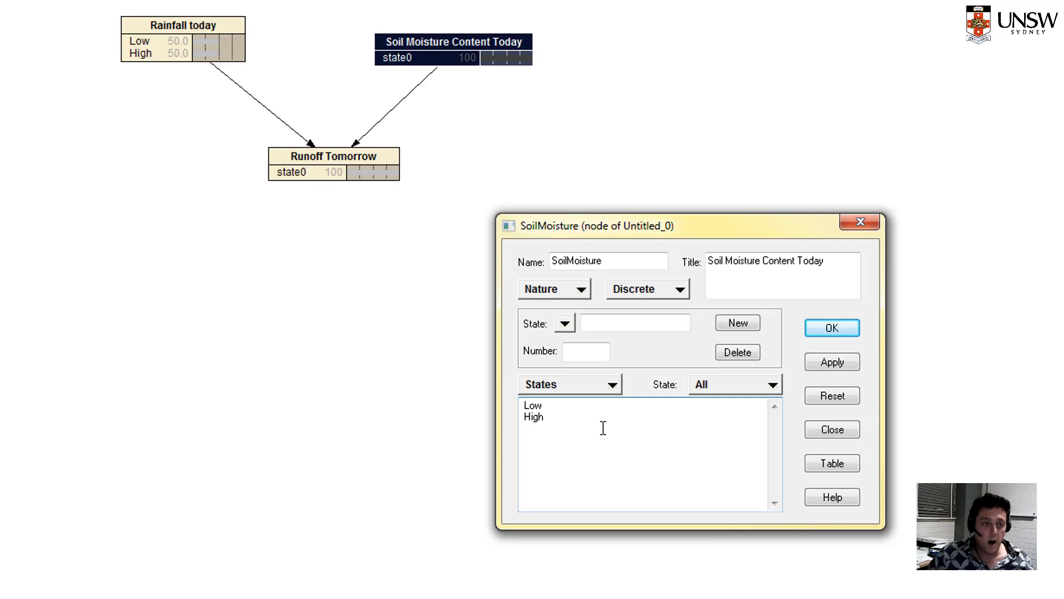
left_click(837, 360)
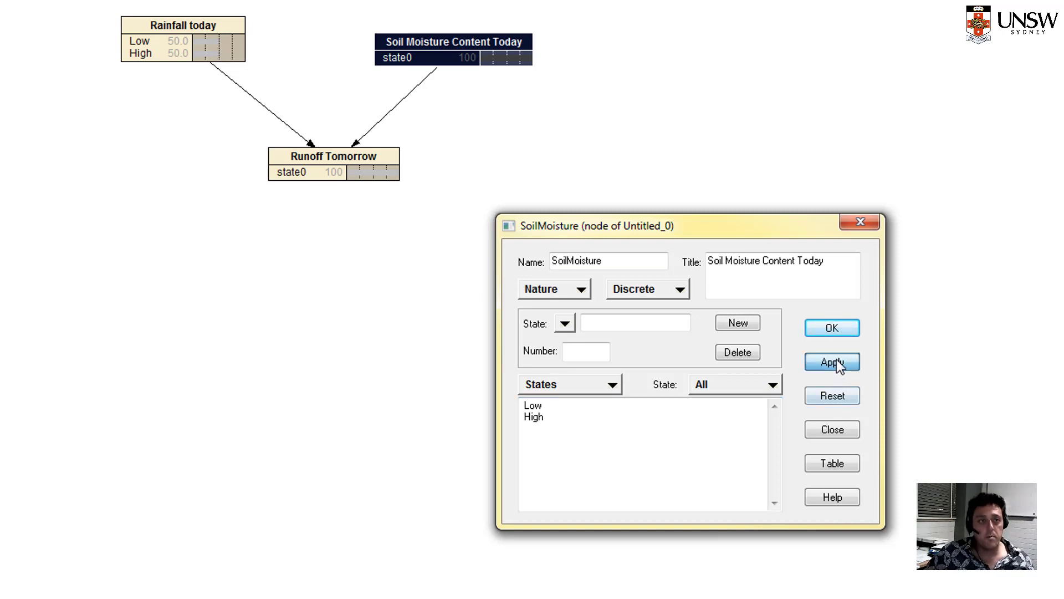
left_click(857, 323)
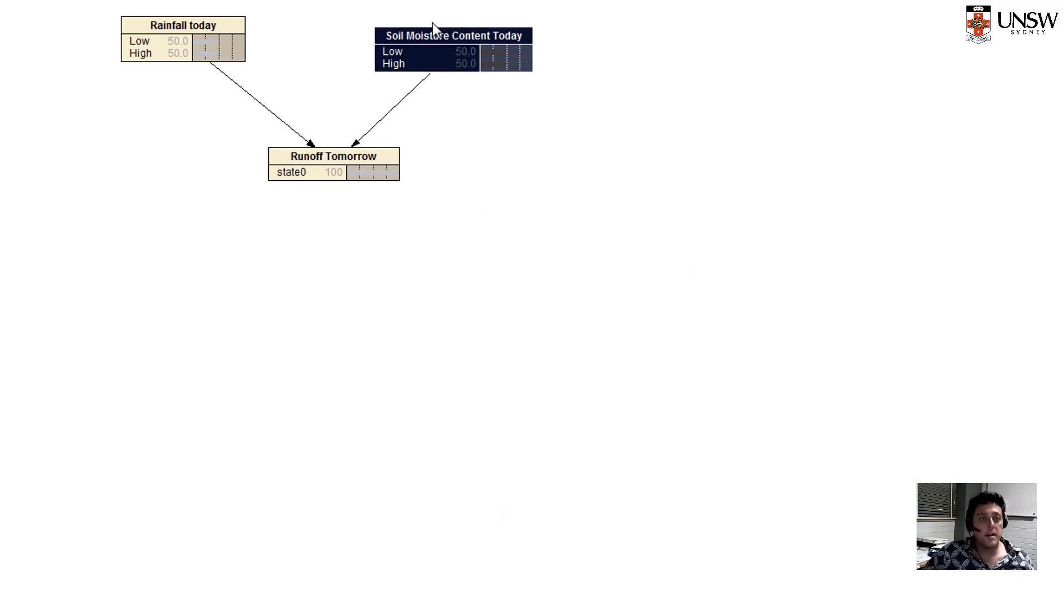
left_click_drag(444, 32, 434, 22)
left_click(553, 131)
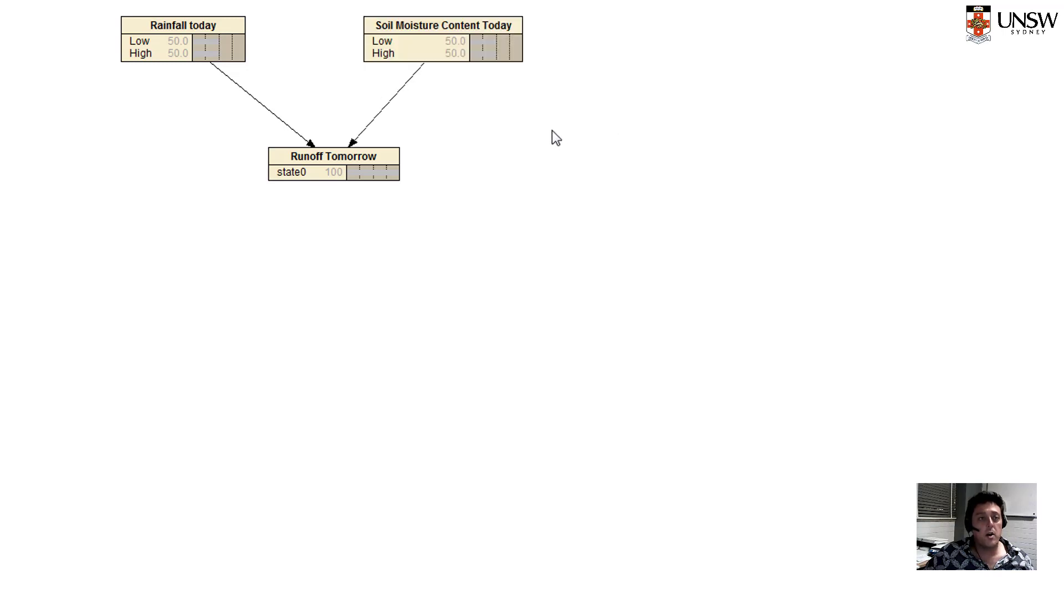
Enter the states High, Medium and Low for the Runoff Tomorrow node.
double_click(323, 158)
left_click(563, 383)
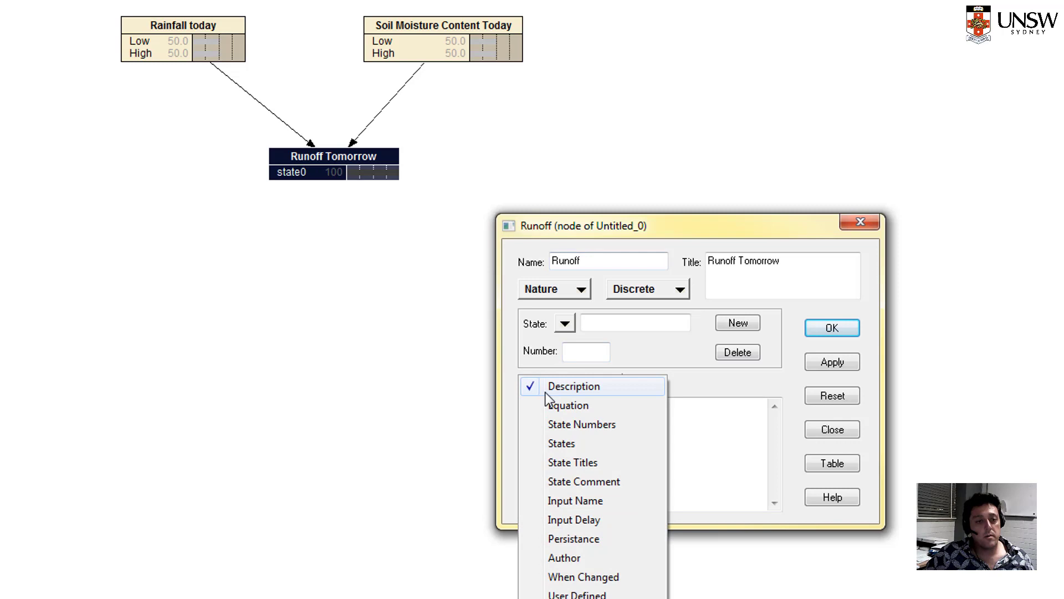
left_click(571, 439)
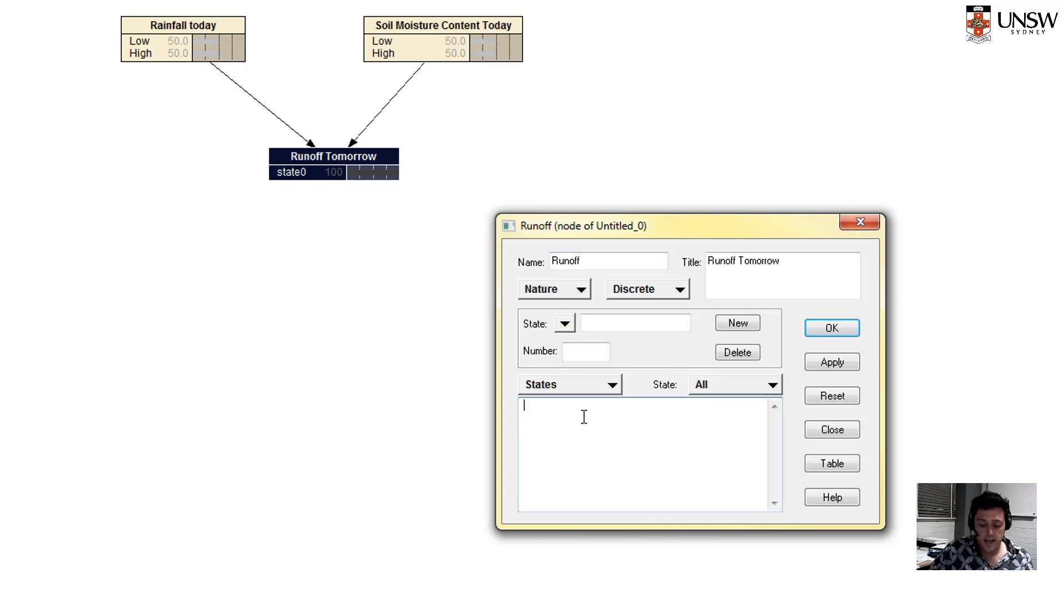
type("High")
key("Return")
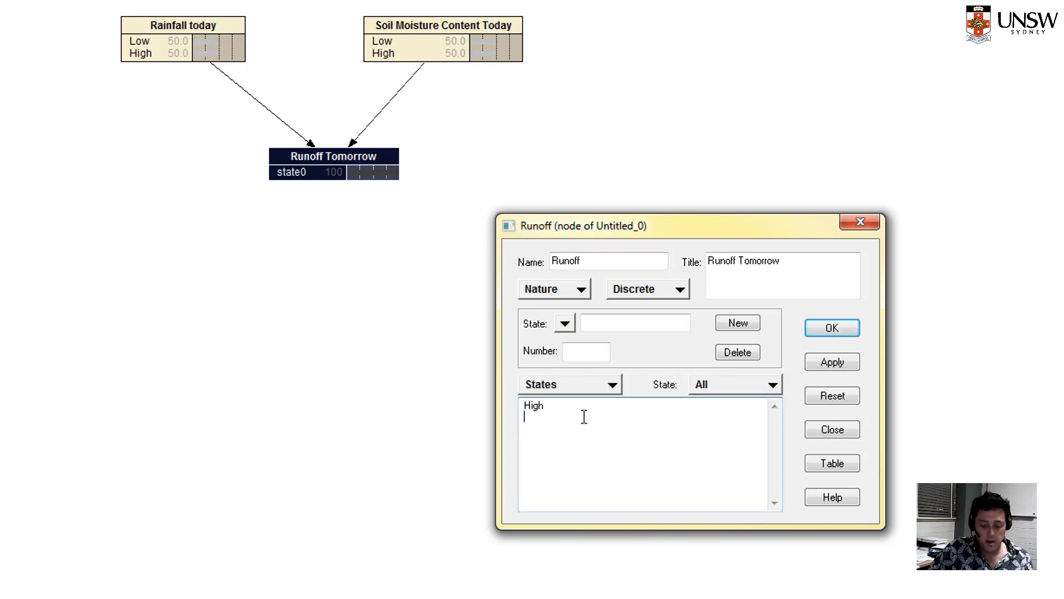
type("Medium ")
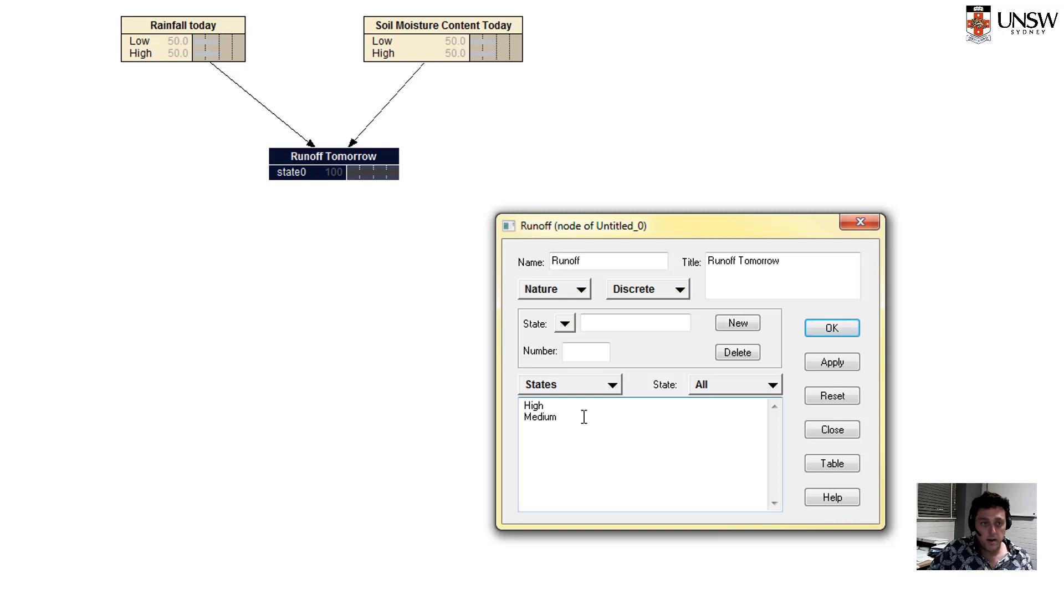
type("Low")
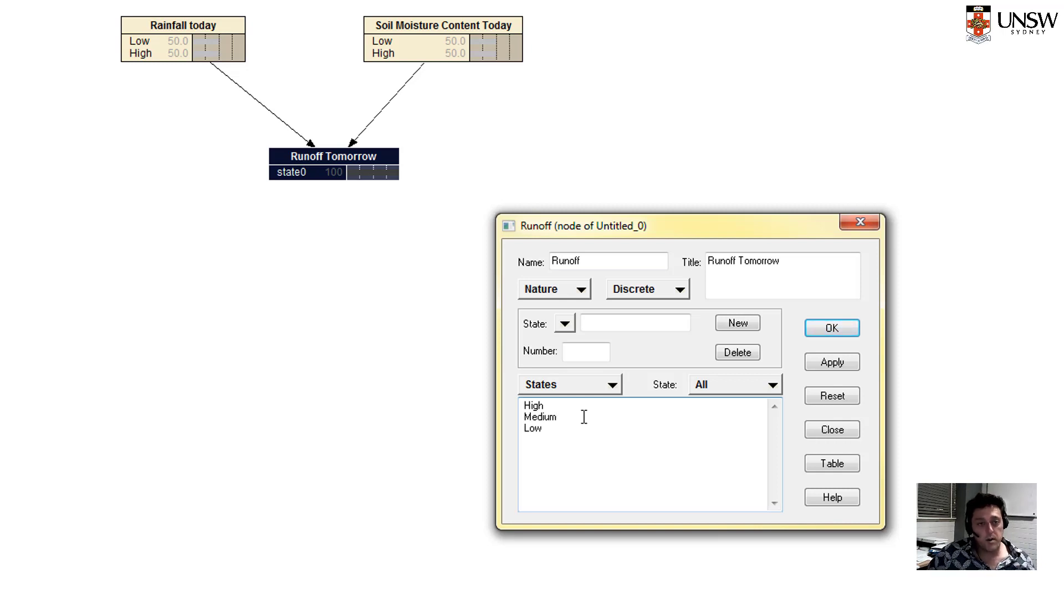
left_click(843, 328)
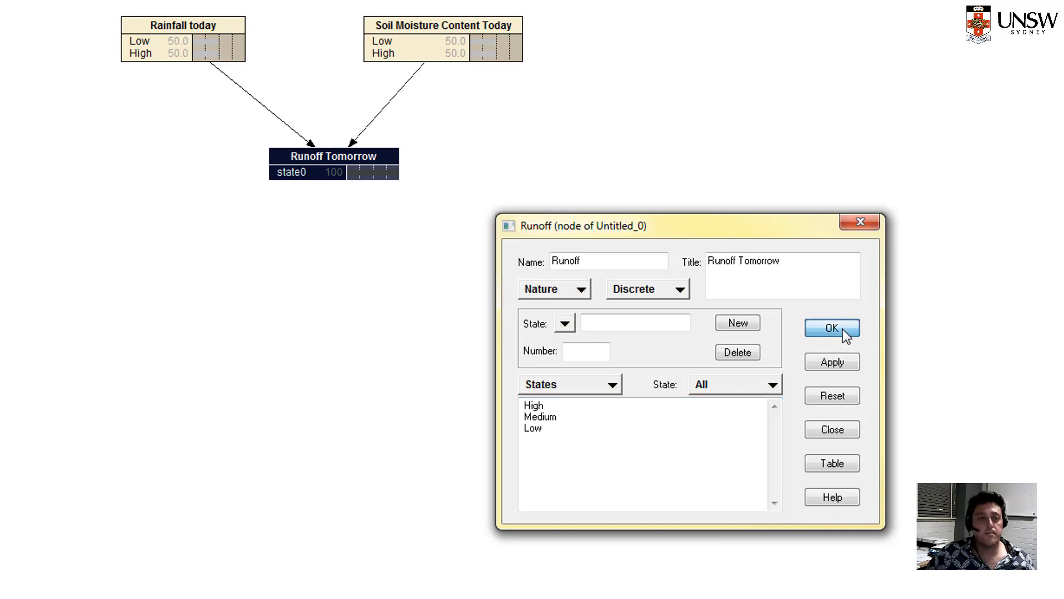
left_click(843, 330)
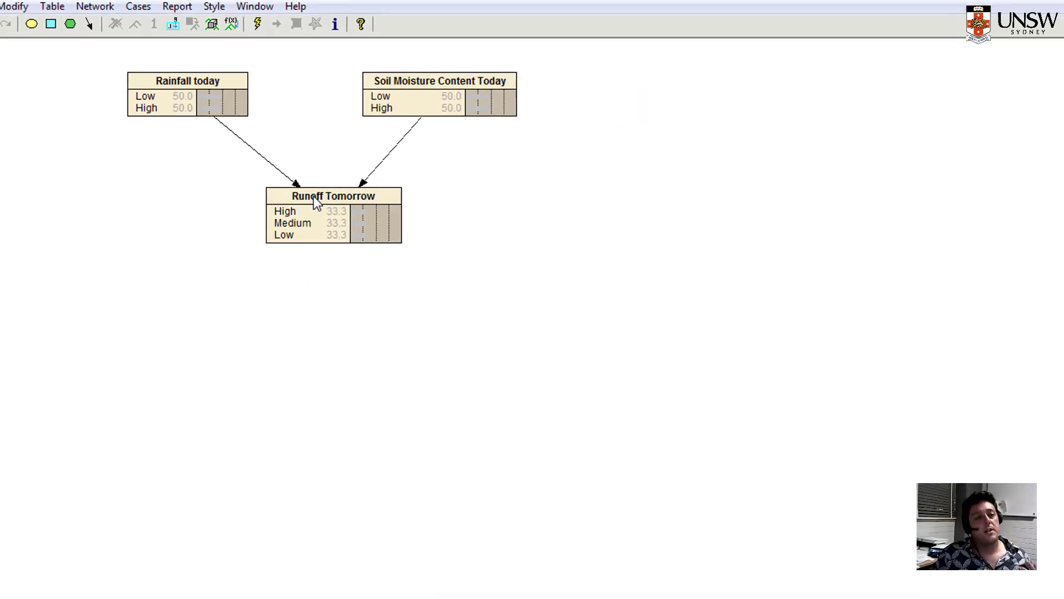
left_click(405, 254)
Open the conditional probability table of the Runoff Tomorrow node.
double_click(302, 189)
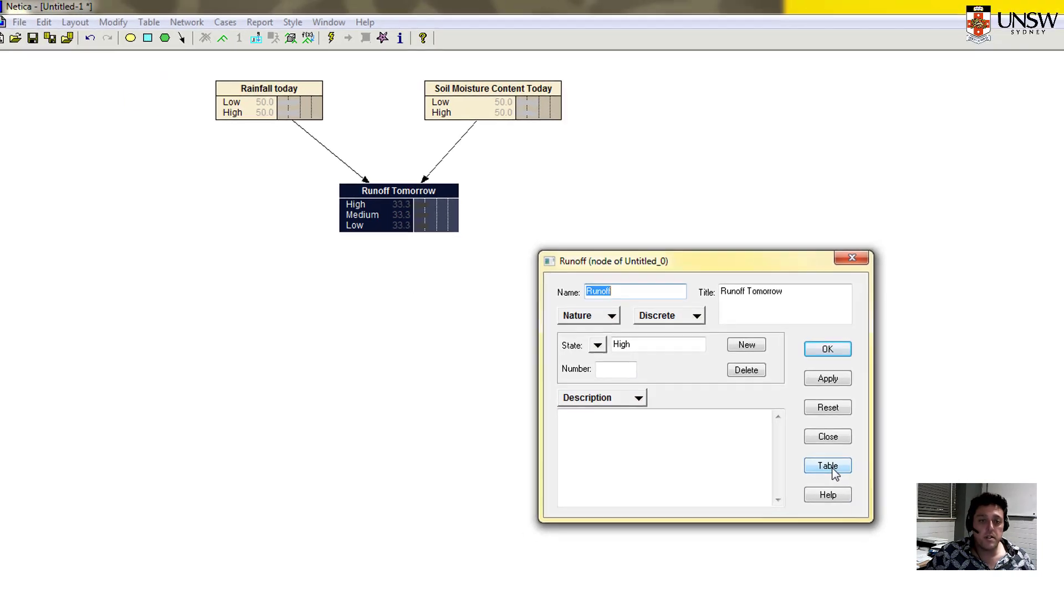
left_click(837, 466)
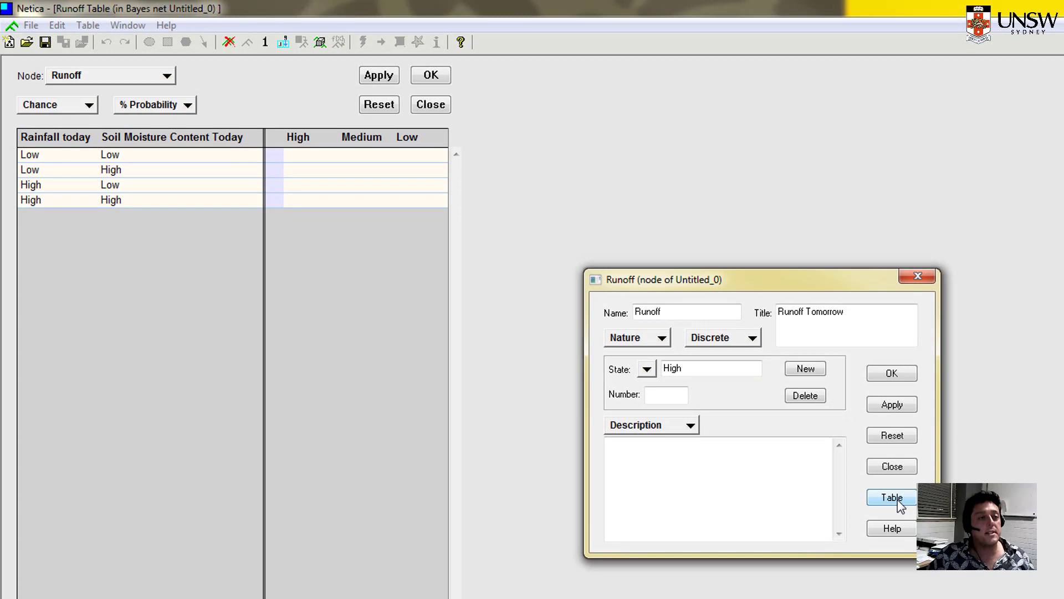
Fill the Low rainfall/Low moisture row with 0 High, 0 Medium and 100 Low.
left_click(294, 160)
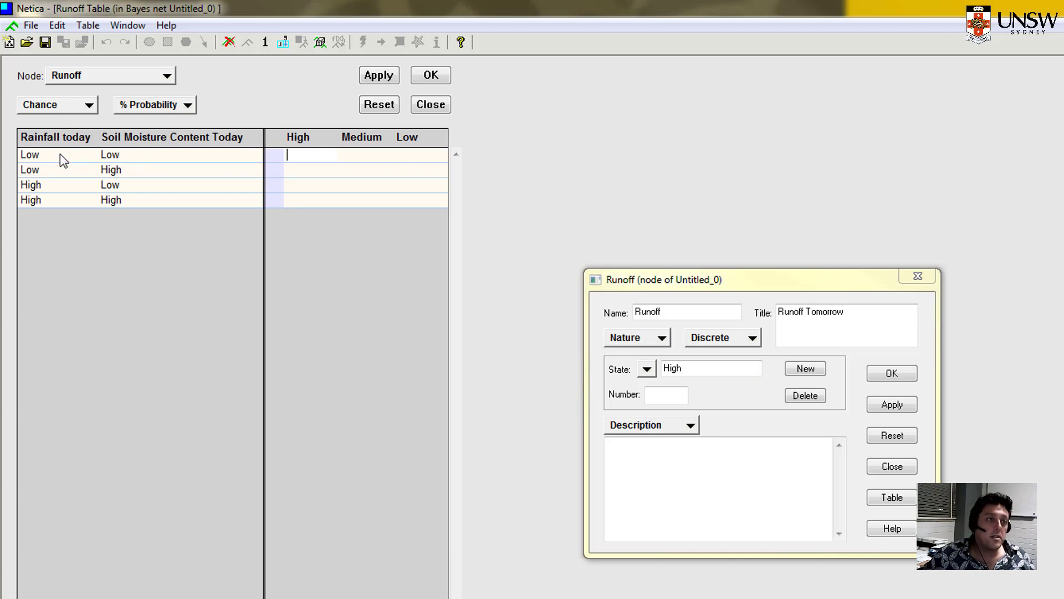
left_click(403, 156)
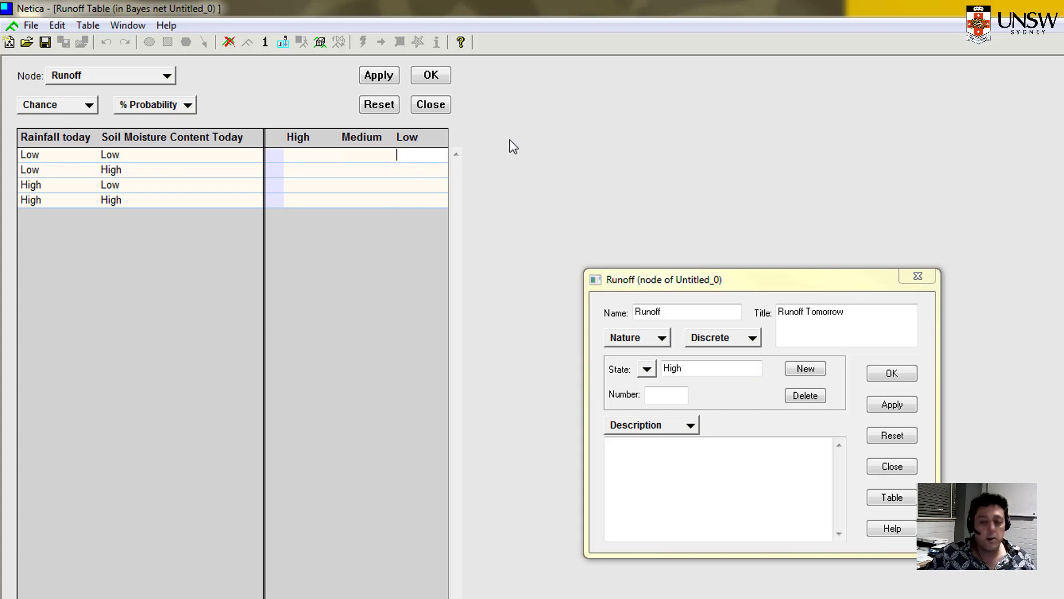
type("100")
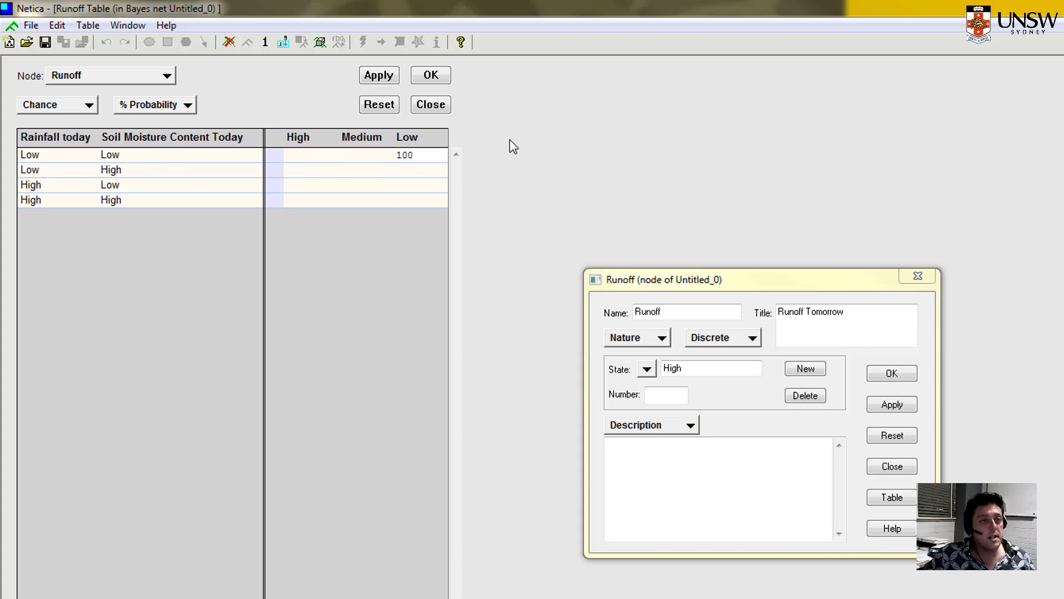
left_click(376, 156)
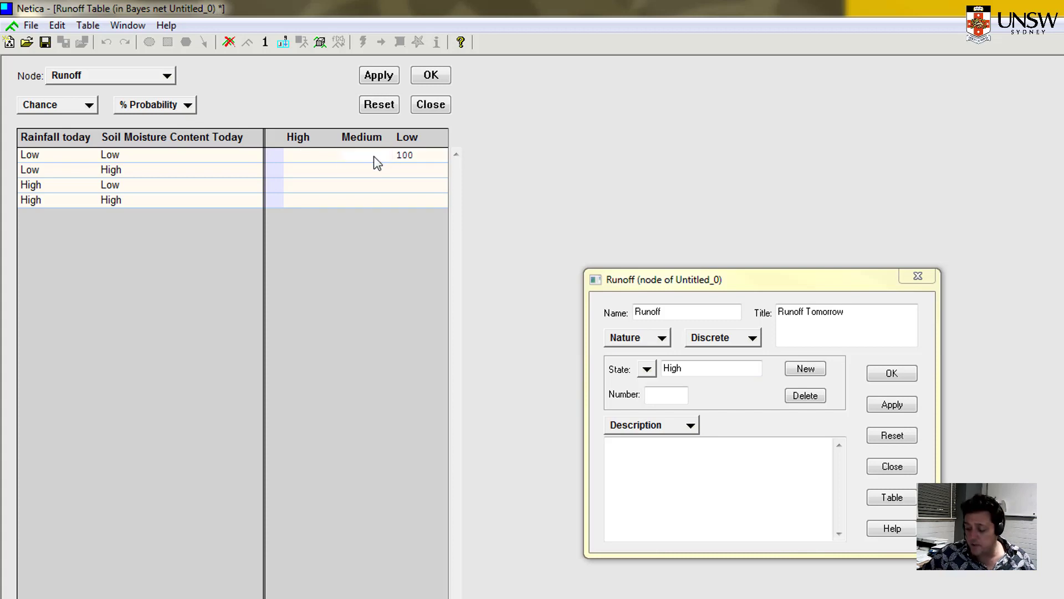
type("0")
left_click(299, 159)
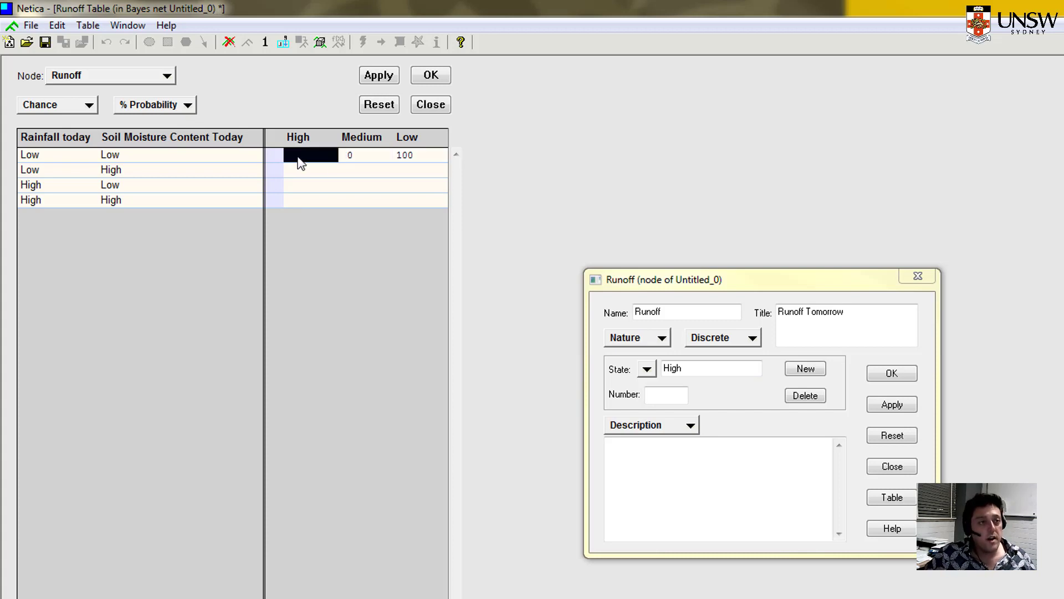
type("0")
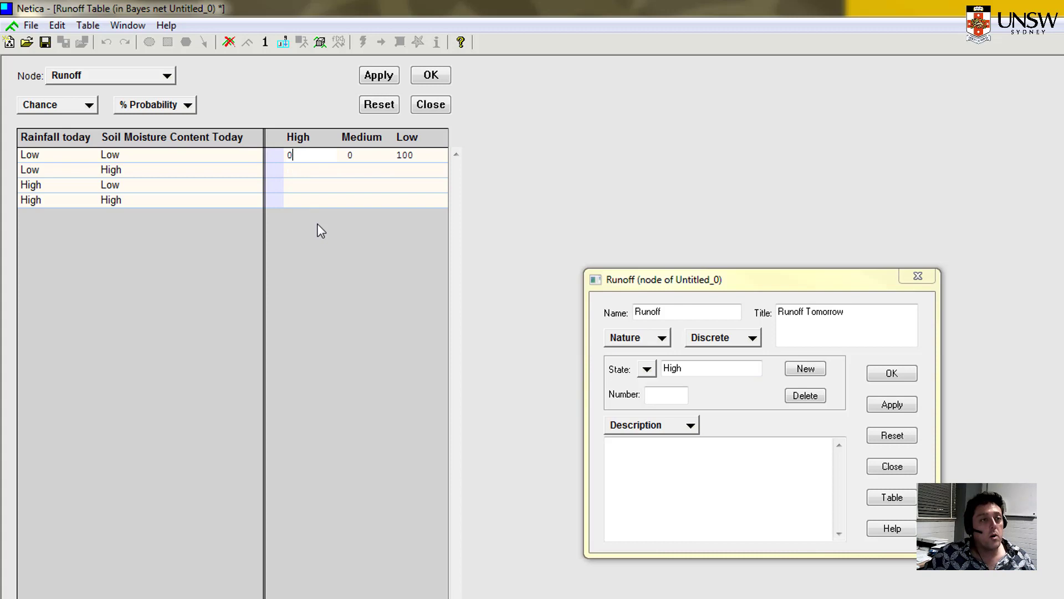
left_click(304, 200)
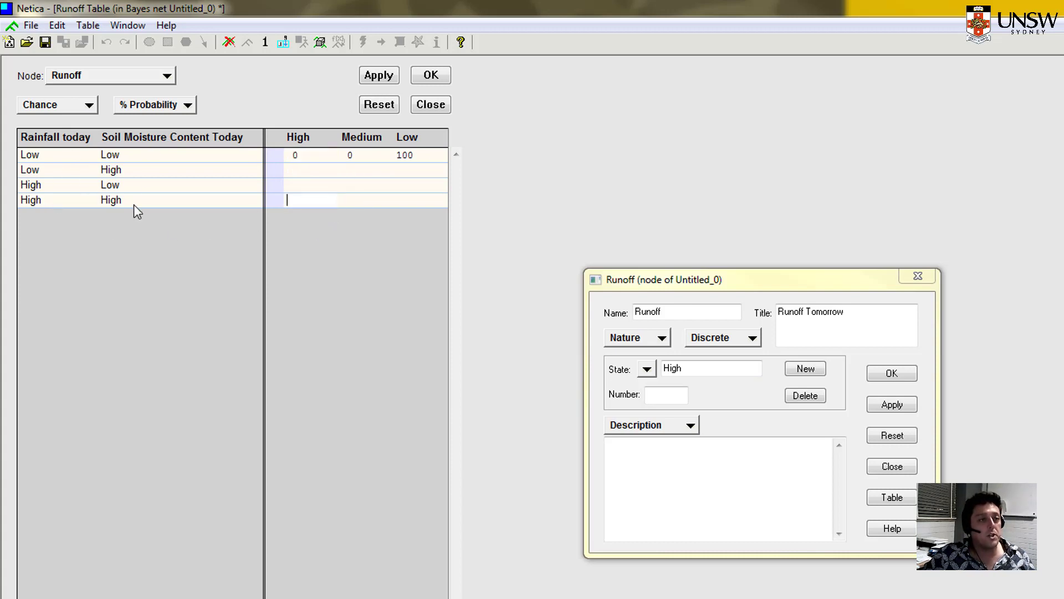
Fill the High/High row with 100 High, 0 Medium and 0 Low.
type("100")
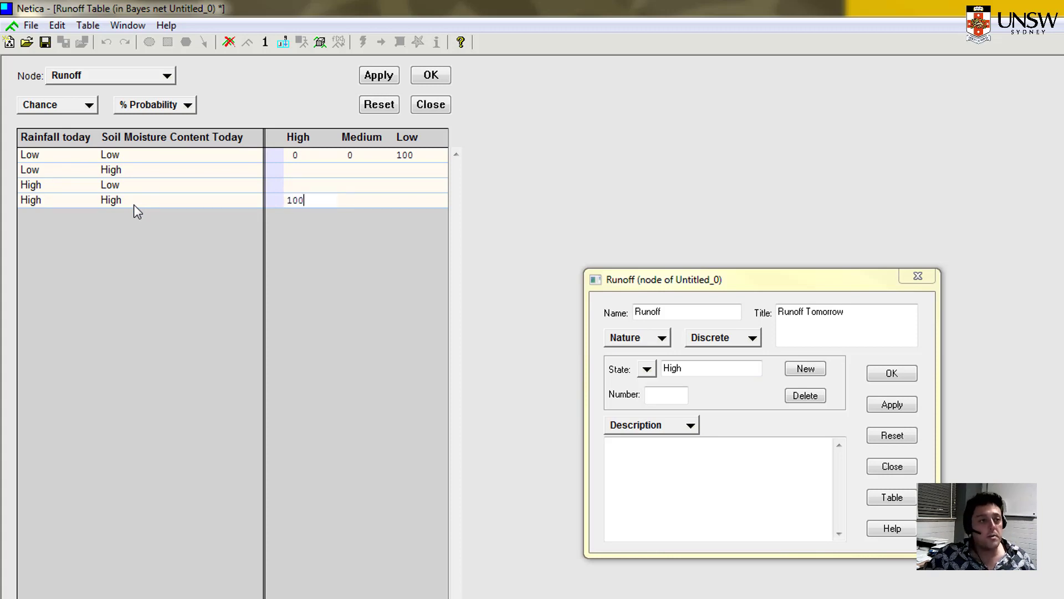
key("Tab")
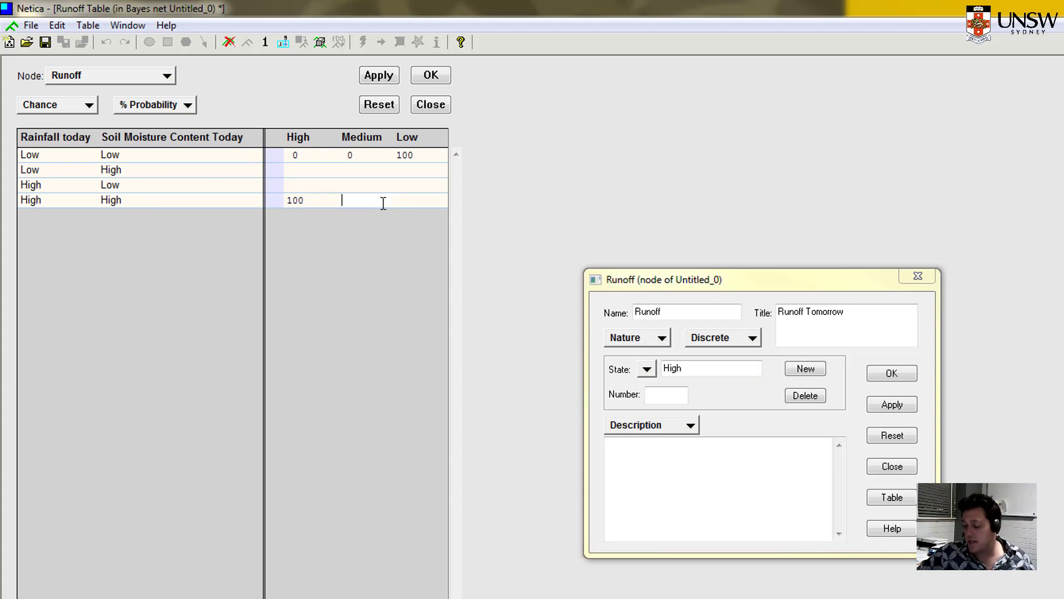
type("0")
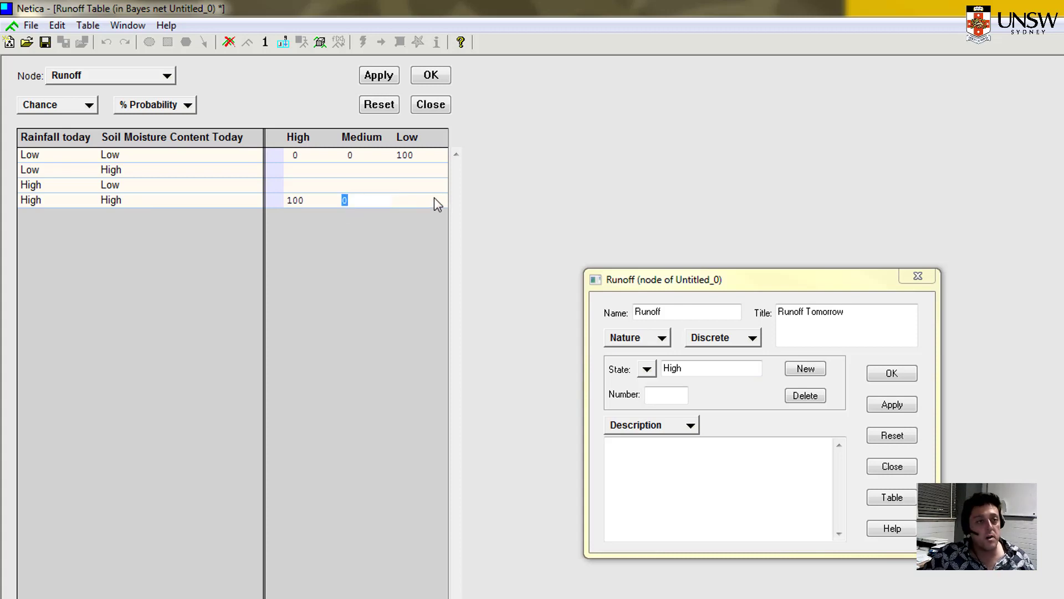
key("Tab")
type("0")
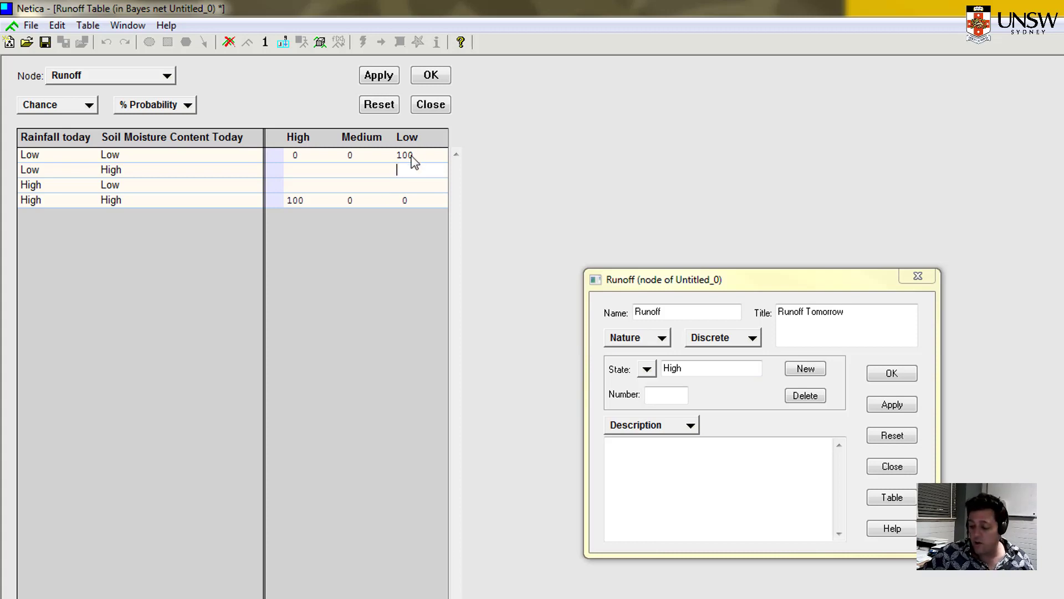
Fill the Low/High row with 0, 10, 90 and the High/Low row with 90, 10, 0.
type("90")
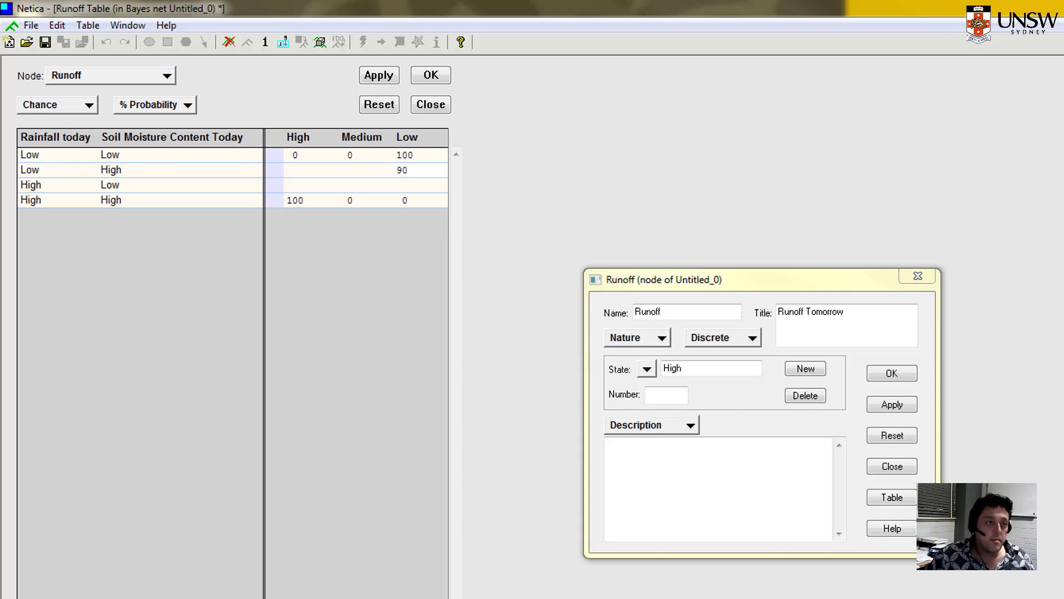
left_click(370, 175)
type("10")
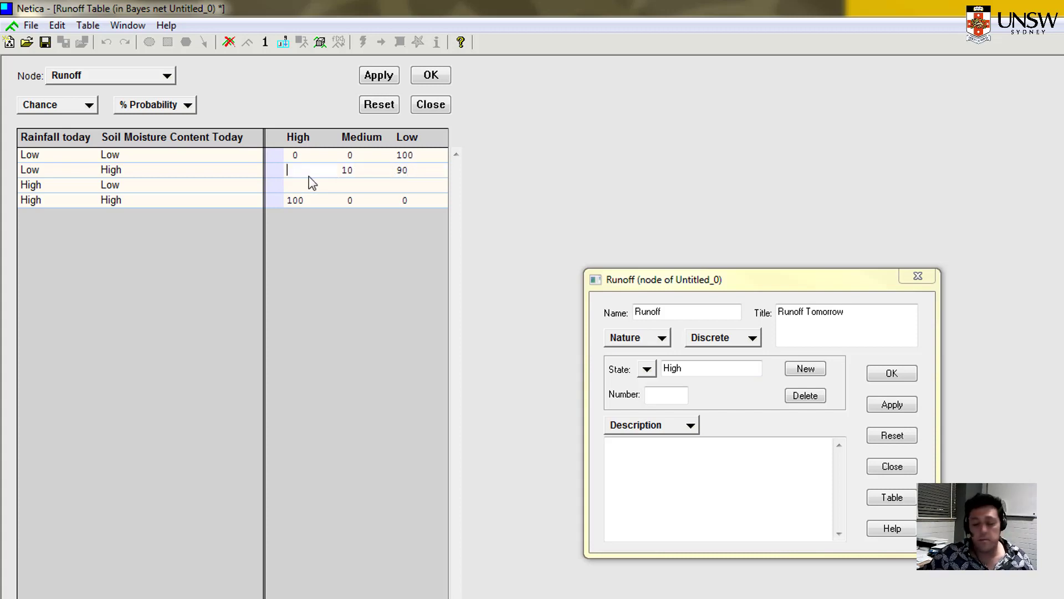
type("0")
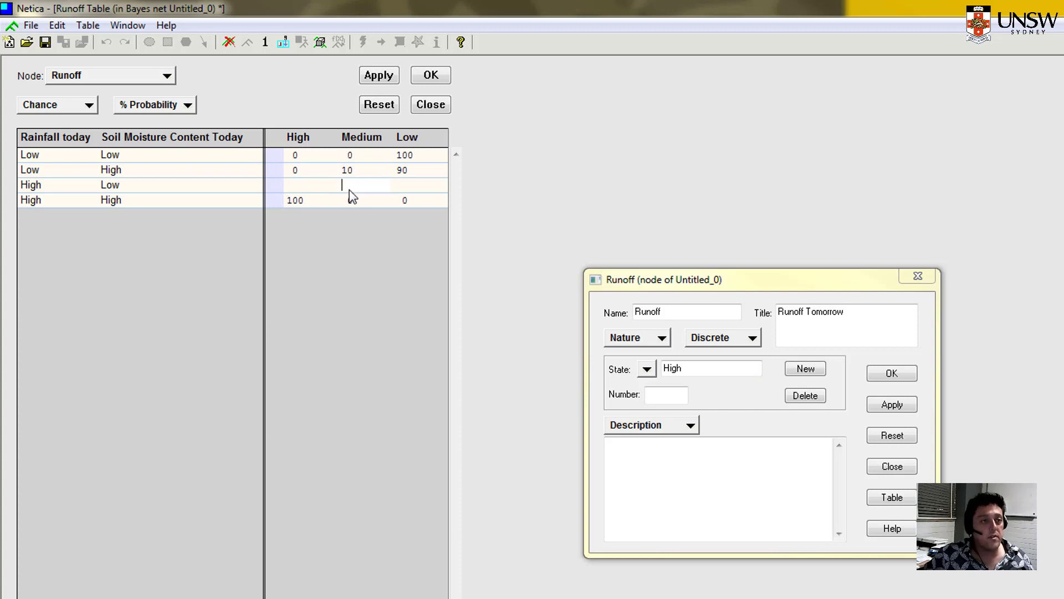
left_click(352, 188)
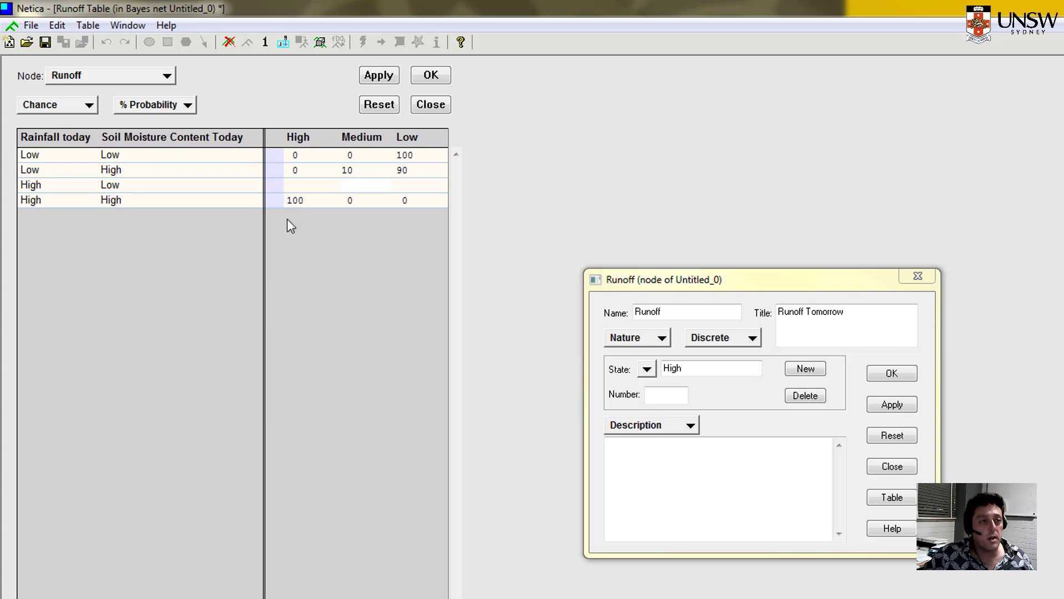
left_click(298, 190)
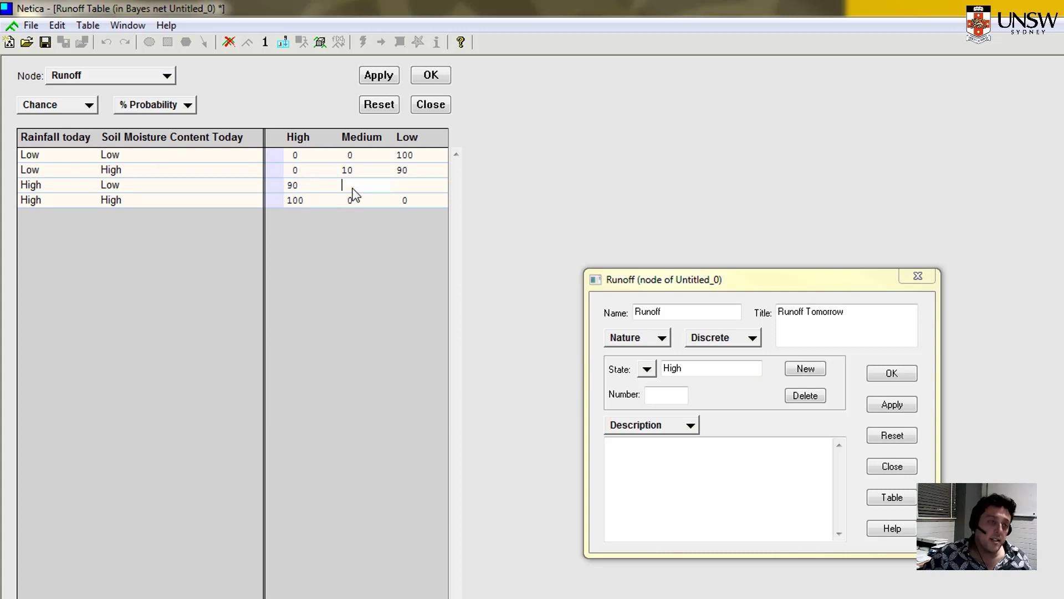
type("10")
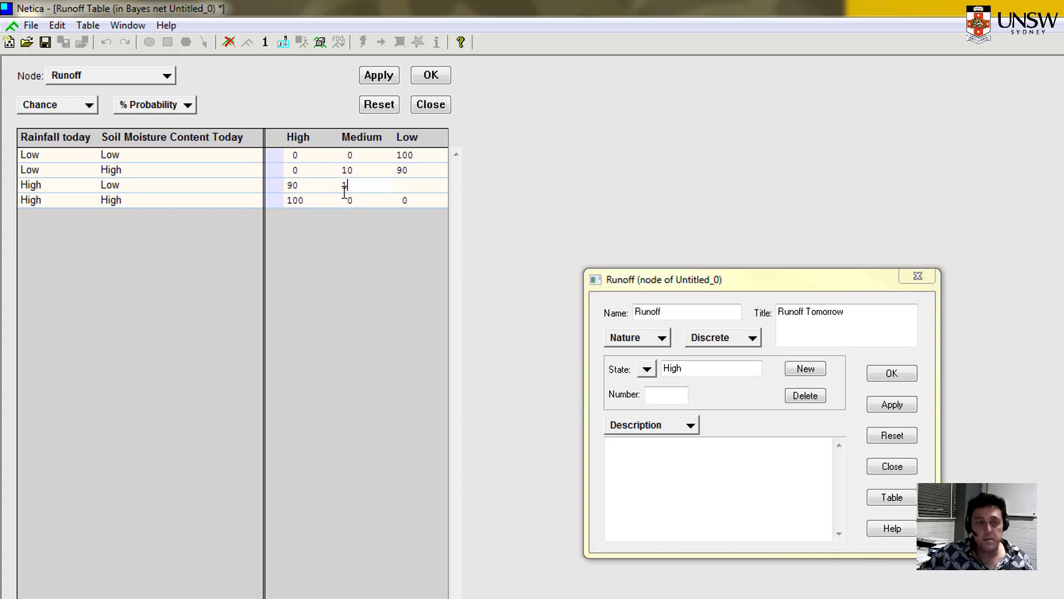
left_click(403, 185)
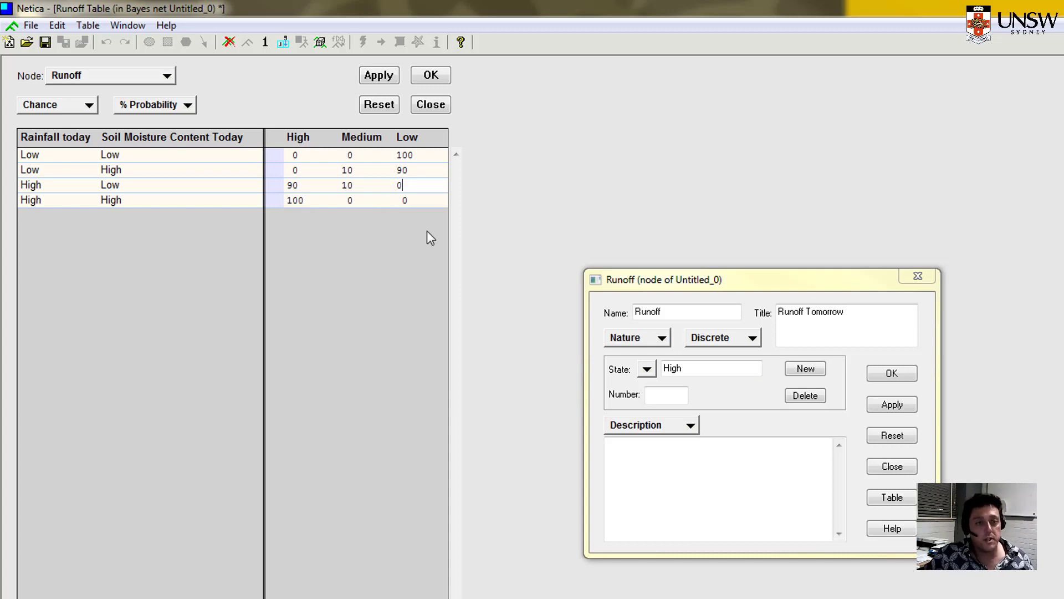
Apply the Runoff node changes, commit the last cell, and close the probability table.
left_click(908, 408)
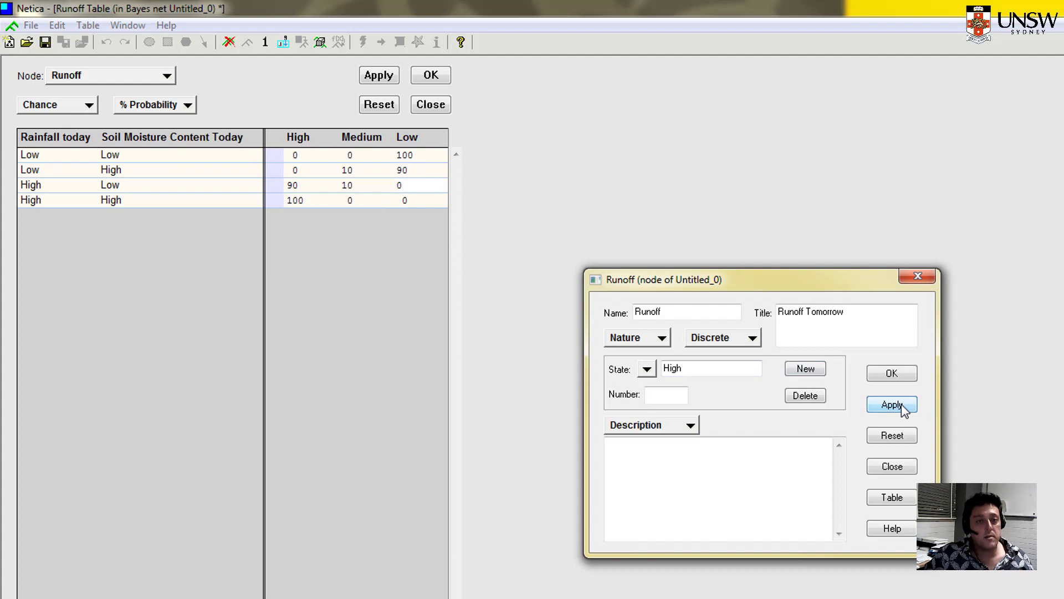
left_click(905, 375)
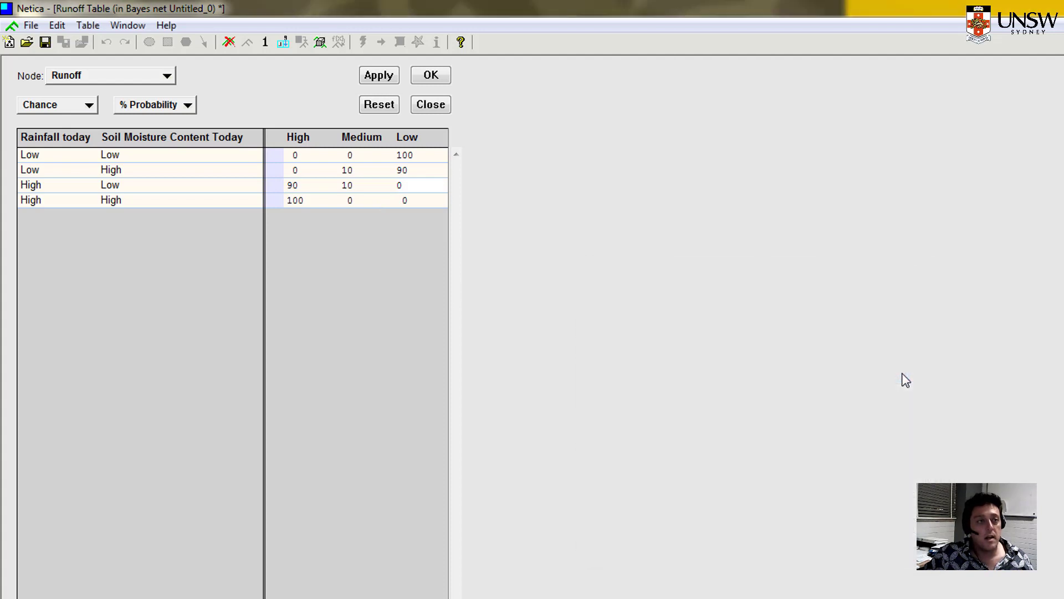
key("Return")
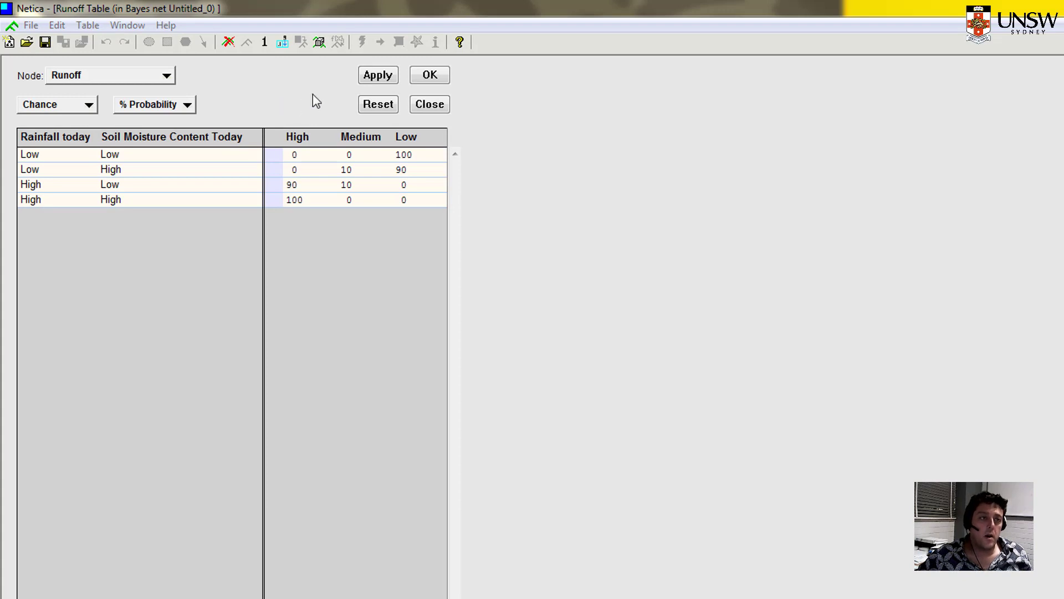
left_click(430, 76)
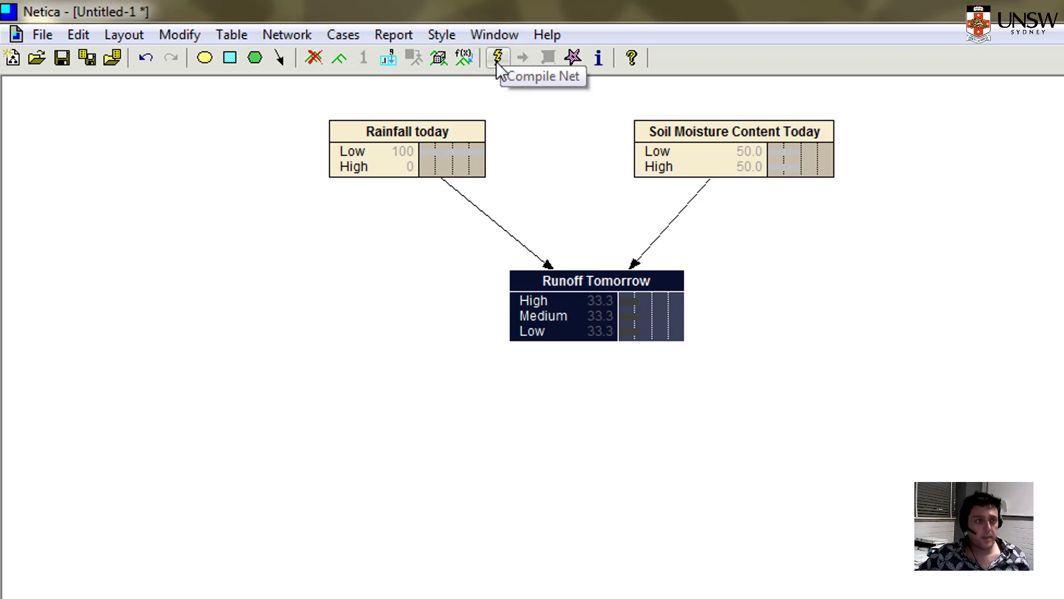
Compile the network, giving Runoff Tomorrow 47.5 High, 5.00 Medium, 47.5 Low.
left_click(498, 58)
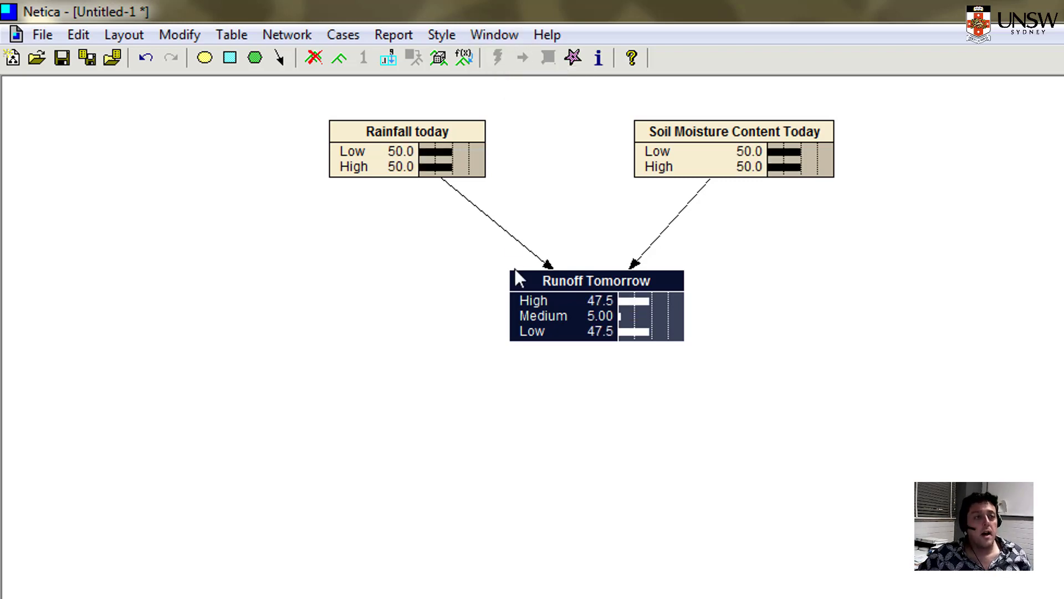
left_click(579, 467)
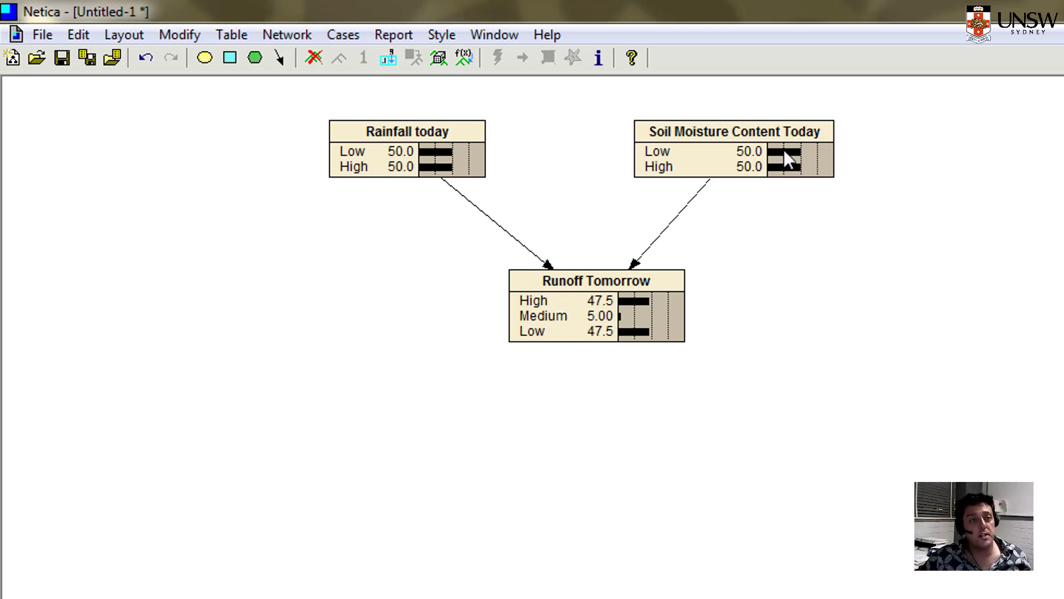
Enter Rainfall today evidence with a likelihood of mostly Low (93.0/7.01).
left_click(342, 153)
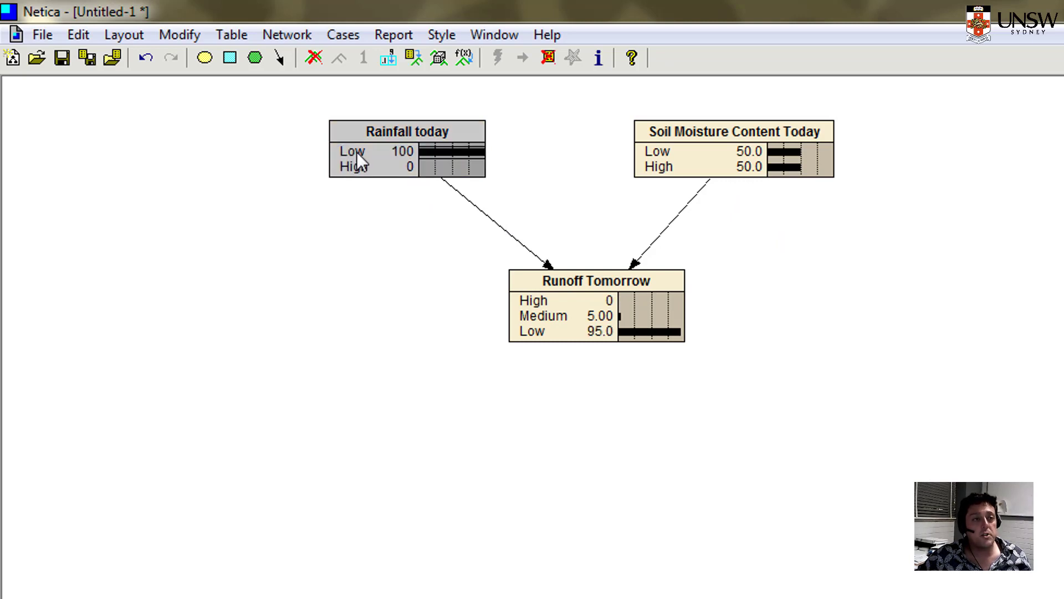
left_click(349, 152)
left_click(350, 152)
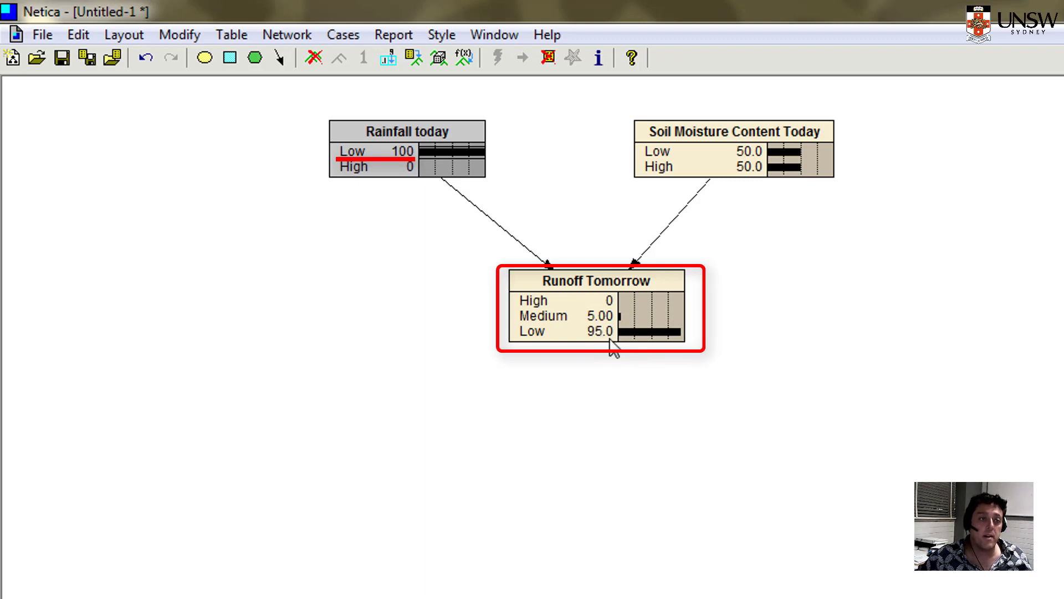
left_click(349, 166)
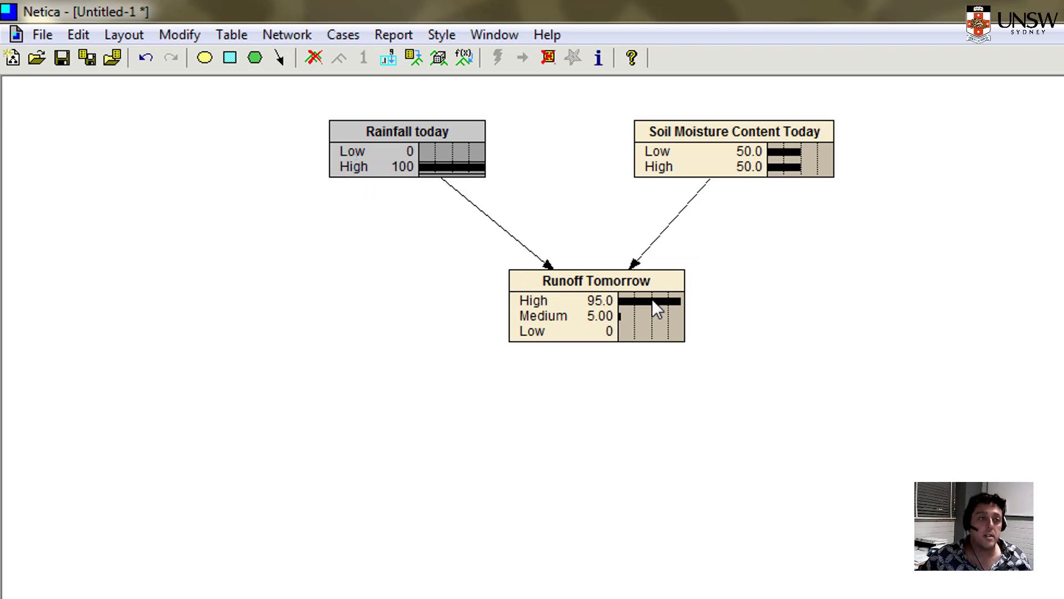
left_click_drag(481, 166, 422, 168)
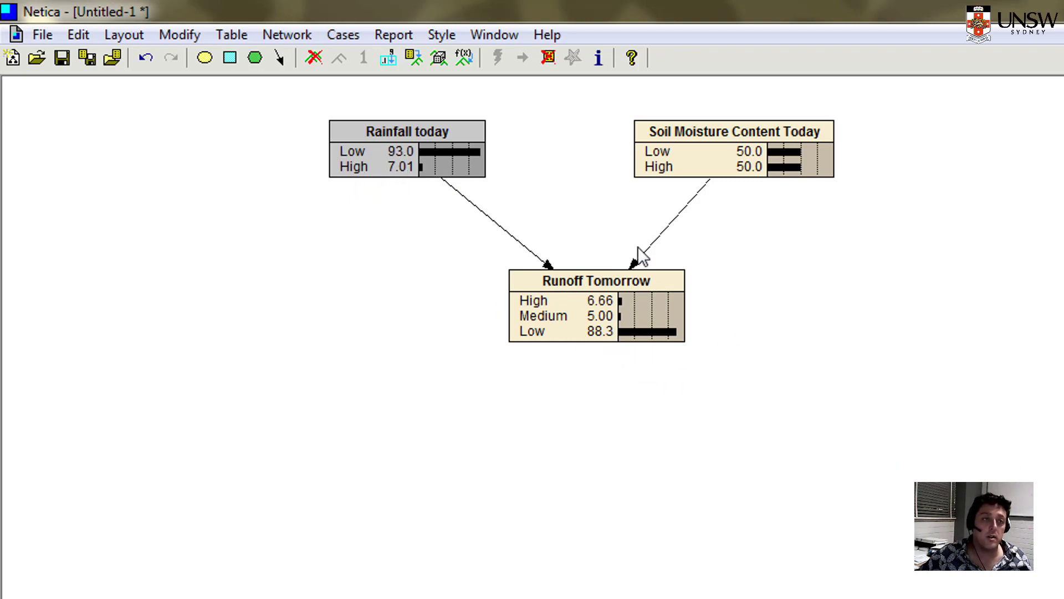
Set a Soil Moisture likelihood of about 74% Low, pushing Runoff Tomorrow to 90.6% Low.
left_click_drag(799, 165, 830, 169)
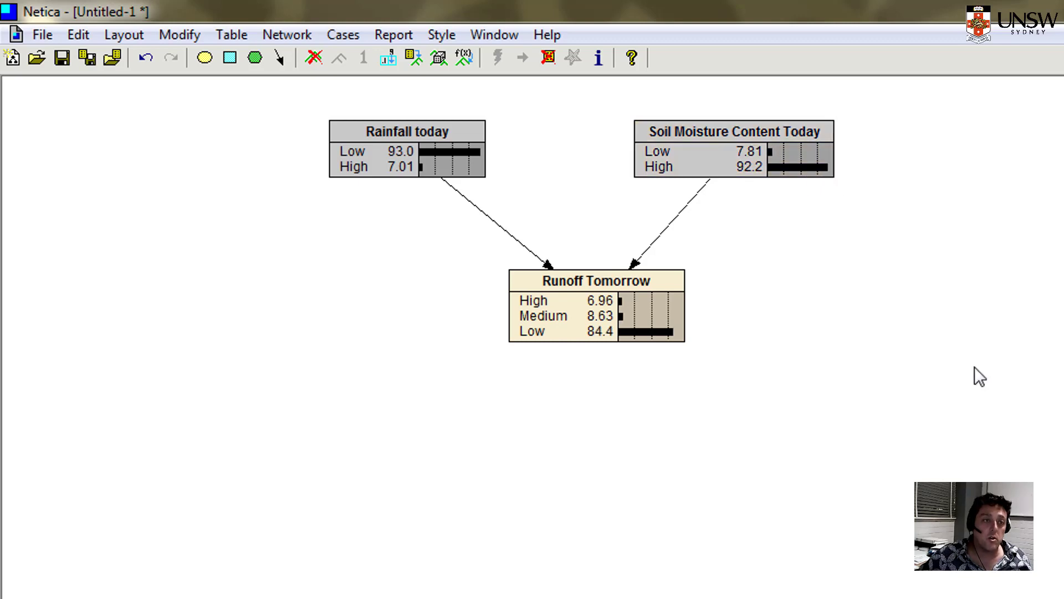
left_click(664, 168)
left_click(658, 152)
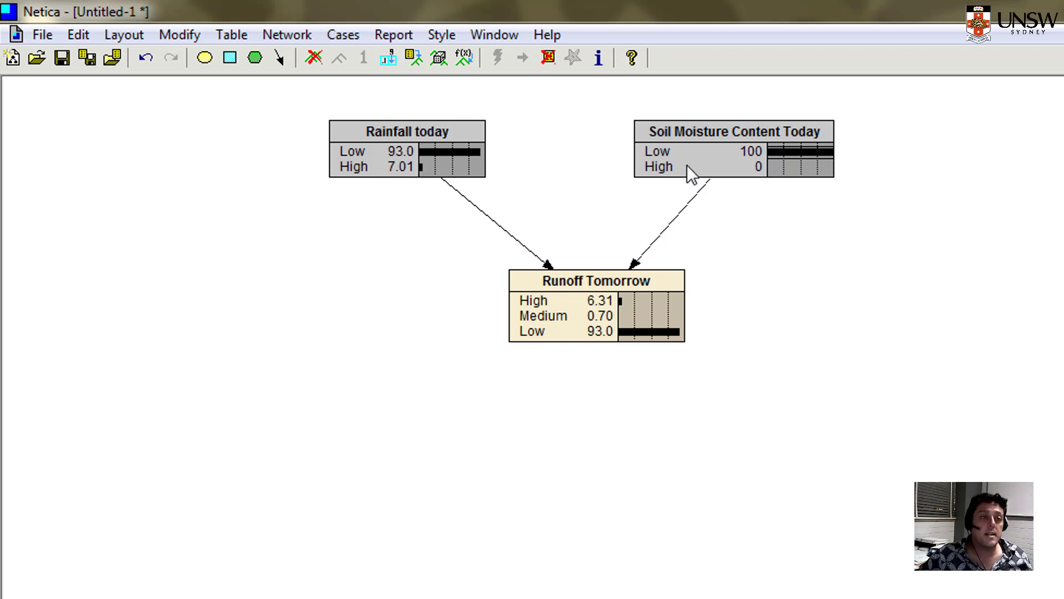
left_click(822, 170)
left_click_drag(830, 169, 785, 171)
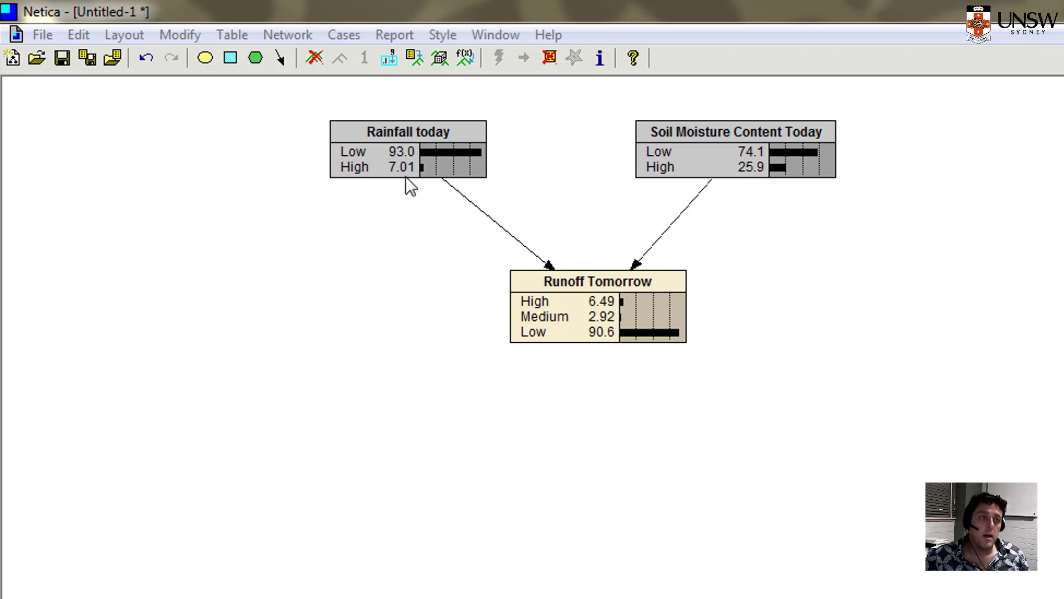
Retract the findings on Rainfall today and Soil Moisture Content Today.
left_click(338, 157)
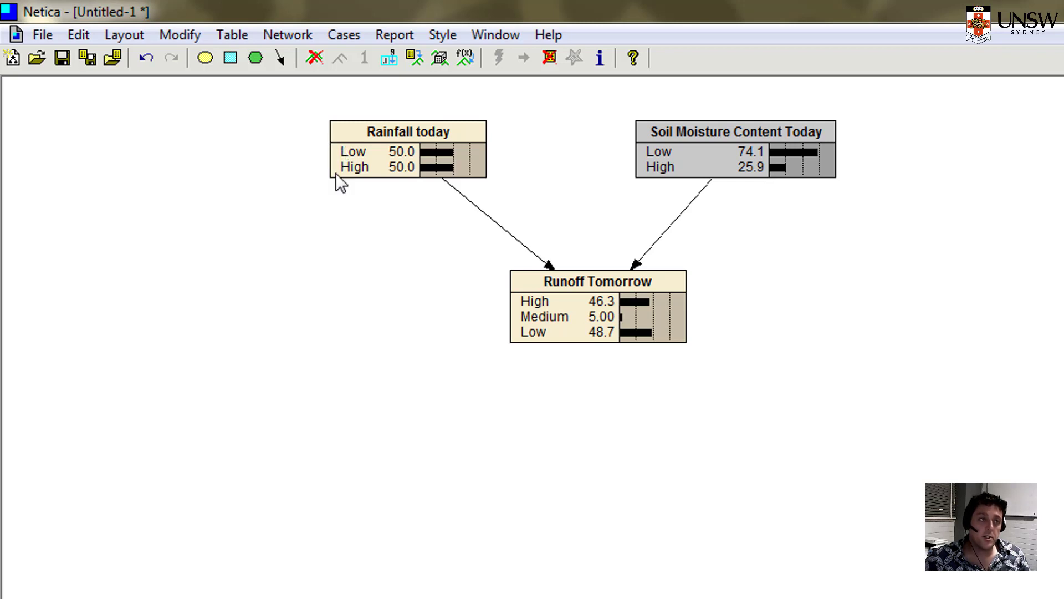
left_click(647, 154)
left_click(647, 155)
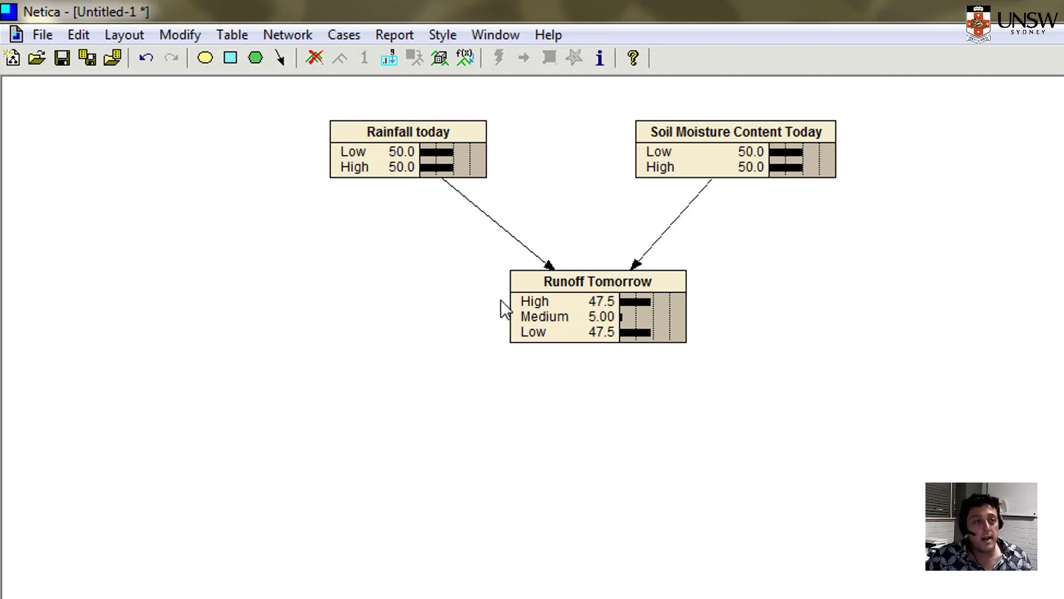
Enter Low as the Runoff Tomorrow finding, inferring Rainfall today 100 Low and Soil Moisture 52.6/47.4.
left_click(529, 303)
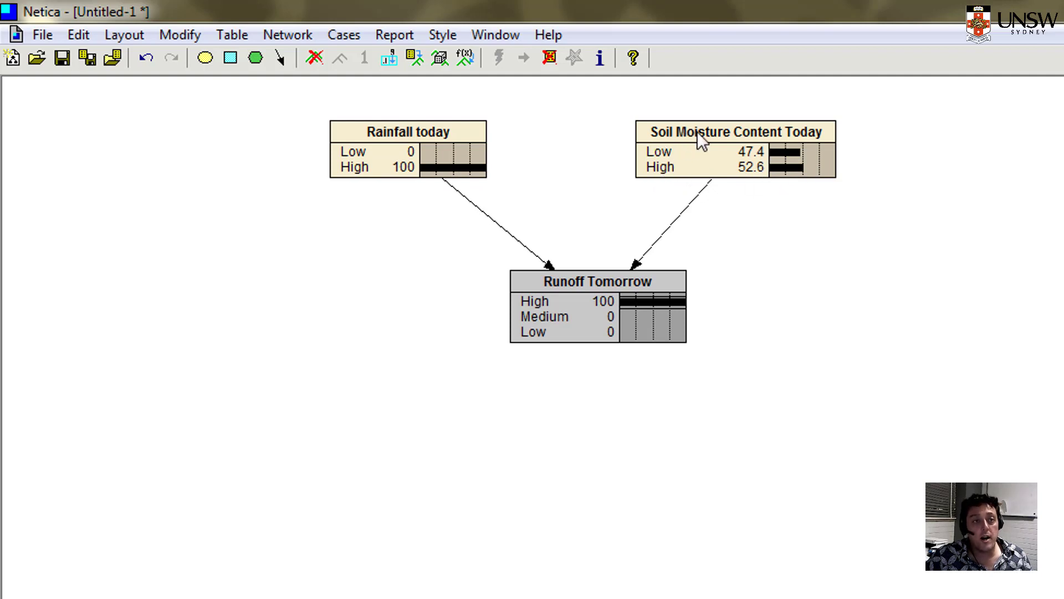
left_click(560, 317)
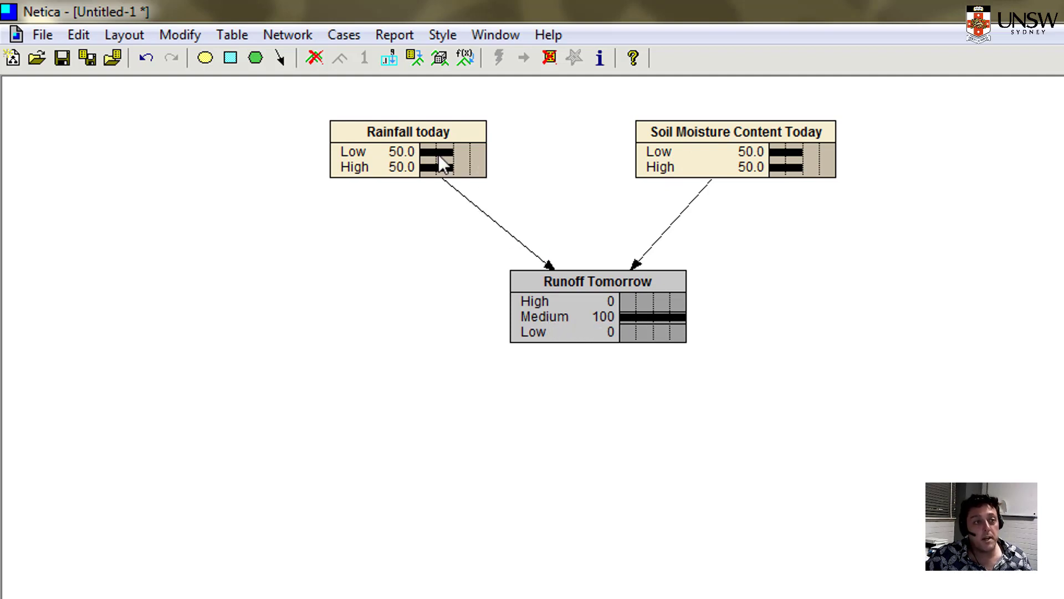
left_click(565, 332)
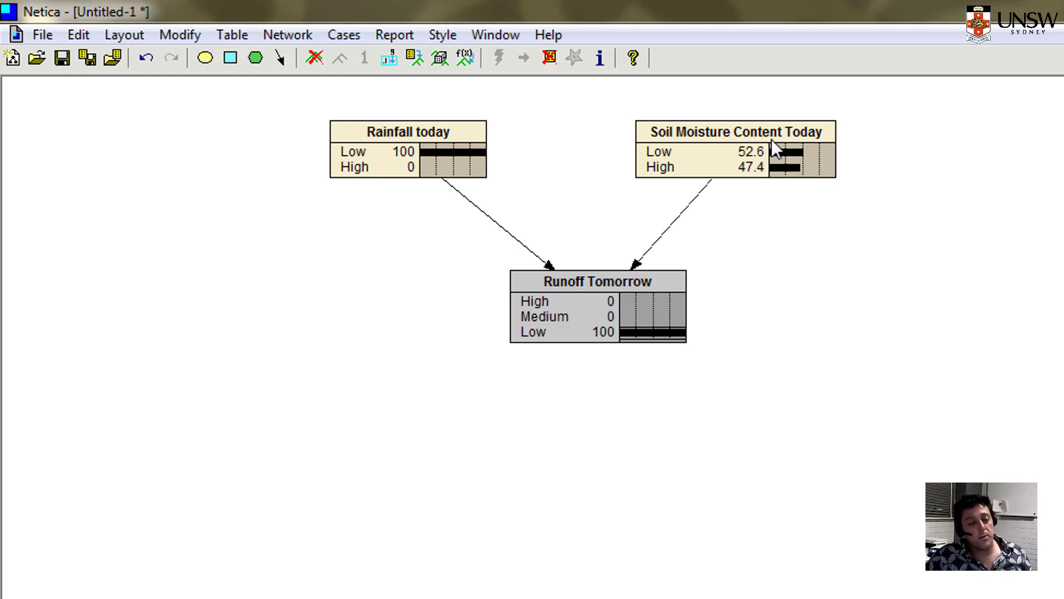
Reposition the Rainfall today and Soil Moisture Content Today nodes closer together above Runoff Tomorrow.
left_click_drag(742, 130, 893, 124)
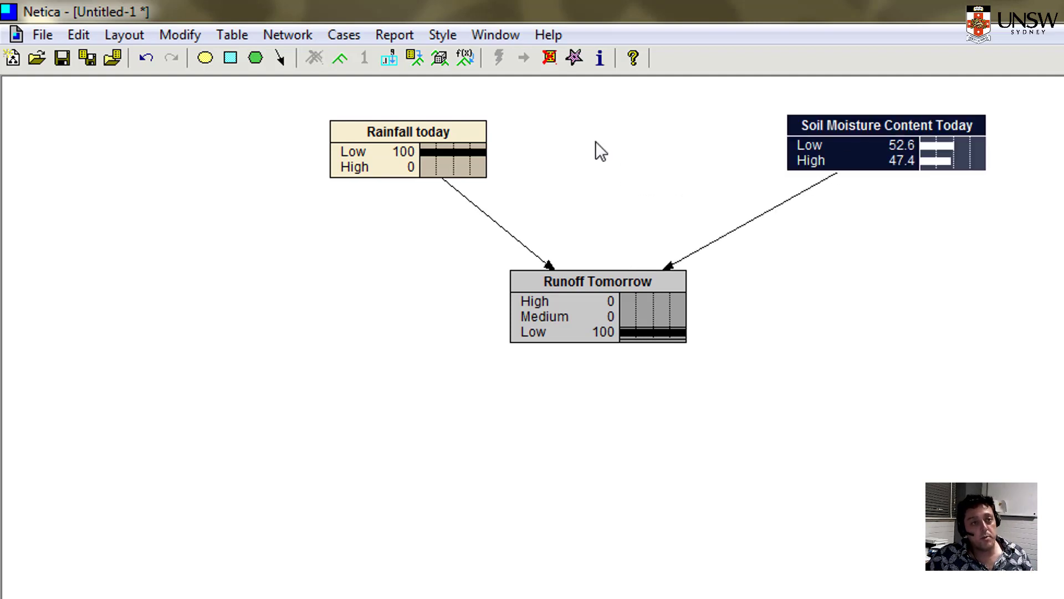
left_click_drag(410, 135, 305, 128)
left_click_drag(876, 122, 752, 101)
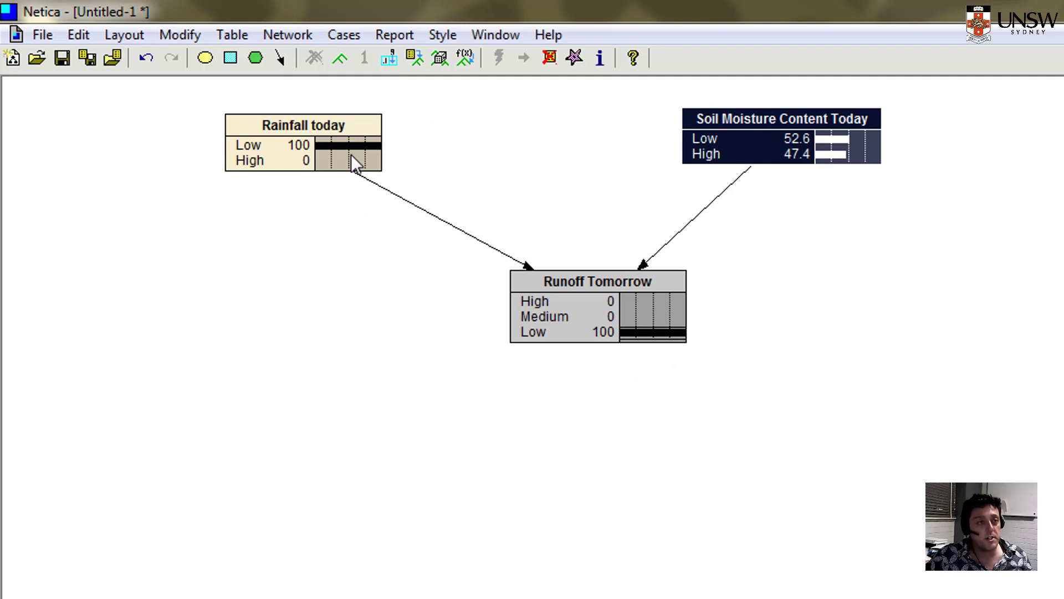
left_click_drag(348, 128, 402, 123)
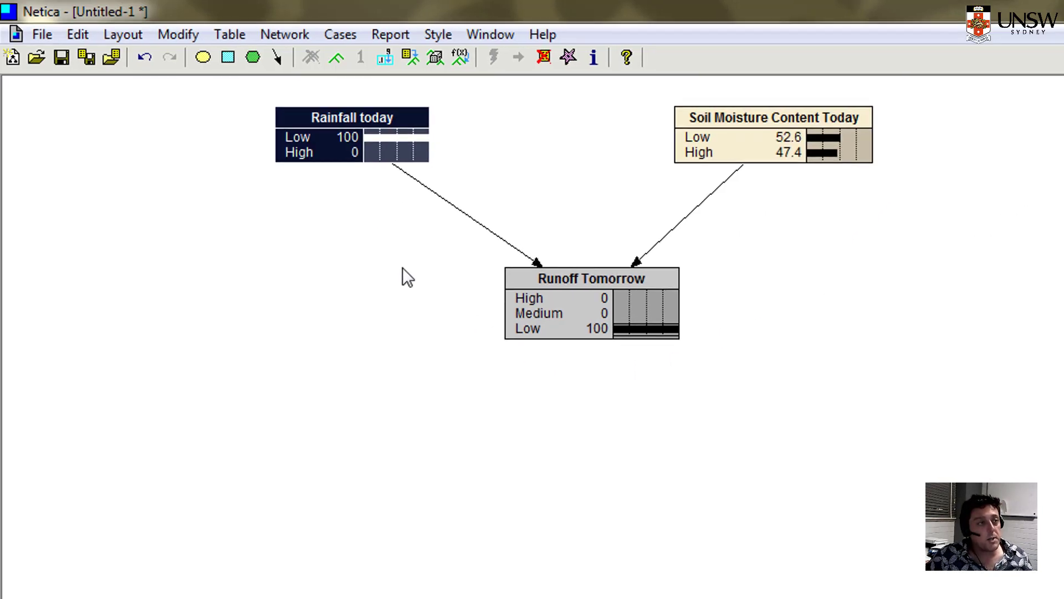
left_click(42, 35)
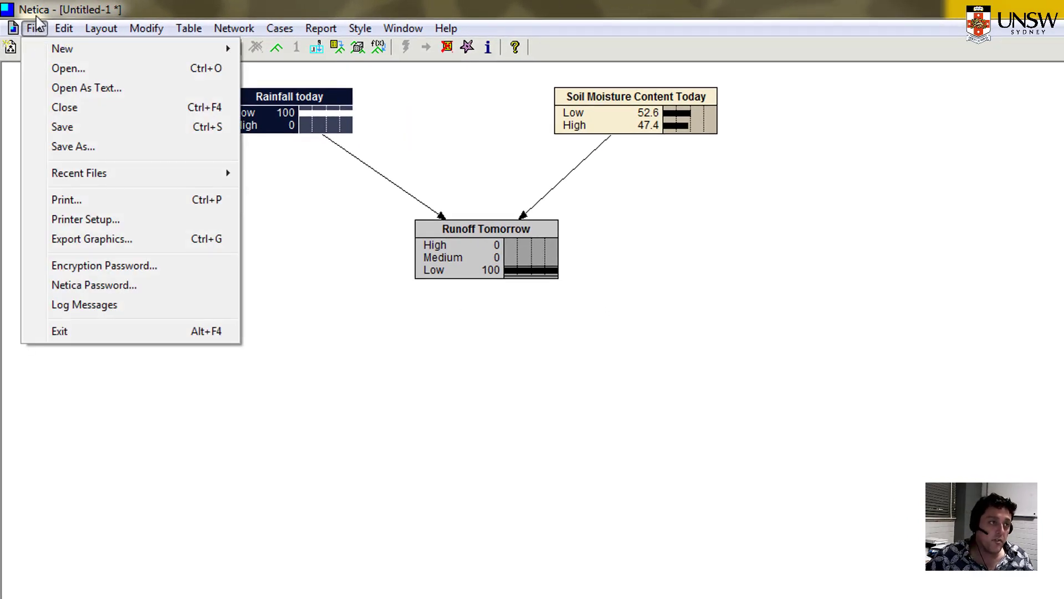
Load the '01 - ChestClinic' example network from the 'Tutorial - View these first' folder.
left_click(57, 69)
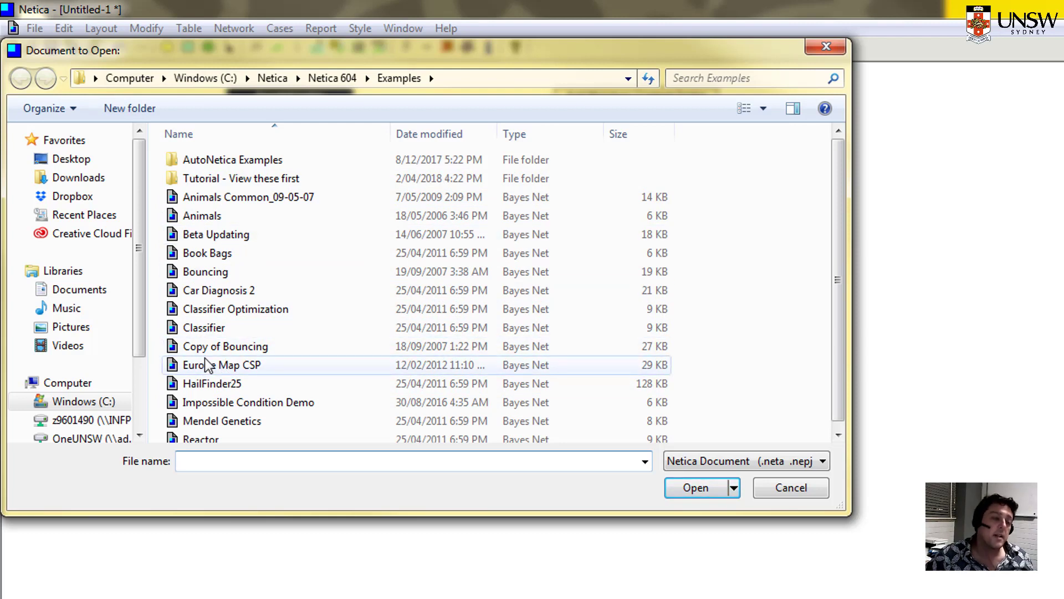
double_click(238, 180)
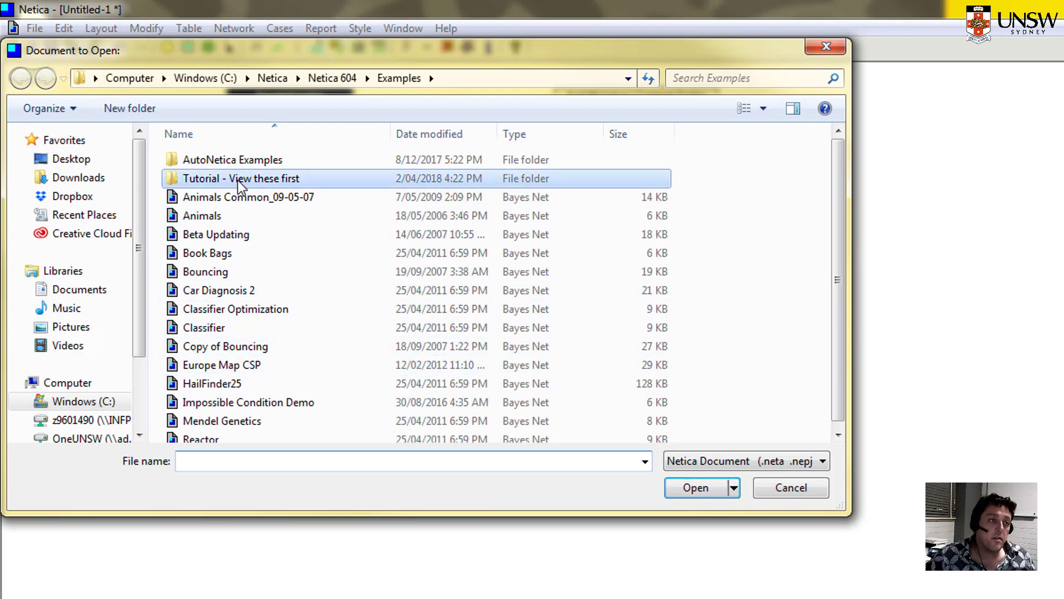
left_click(245, 164)
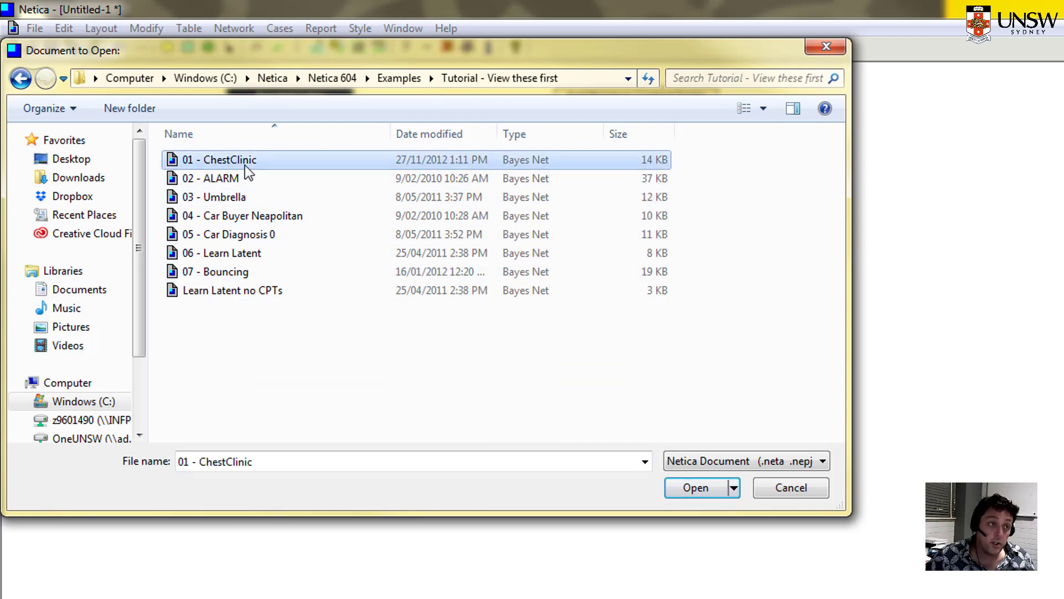
left_click(697, 489)
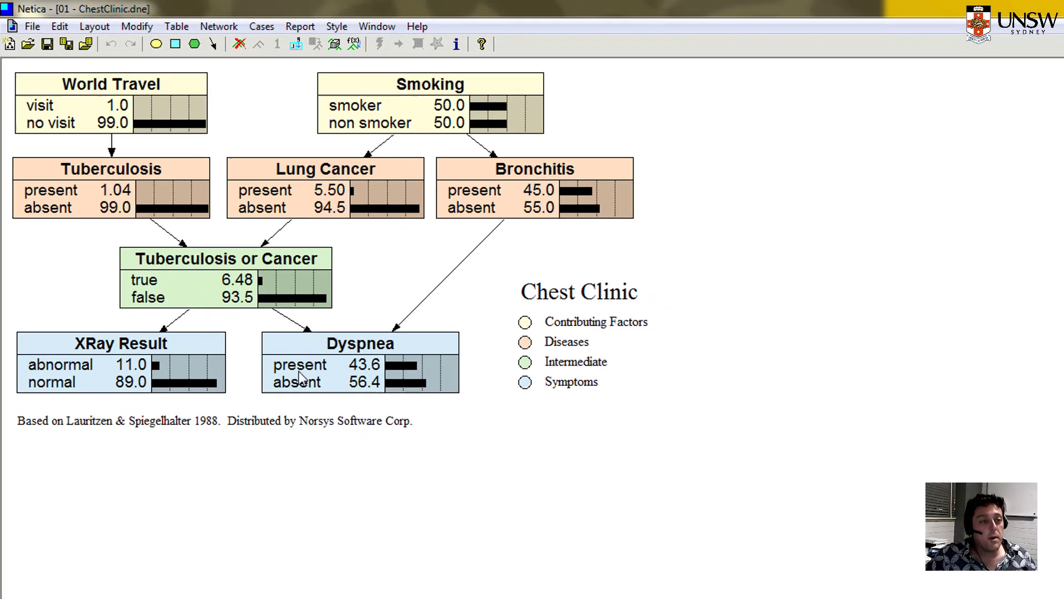
Show the Dyspnea node's description and its probability table (present 90, 70, 80, 10).
double_click(261, 307)
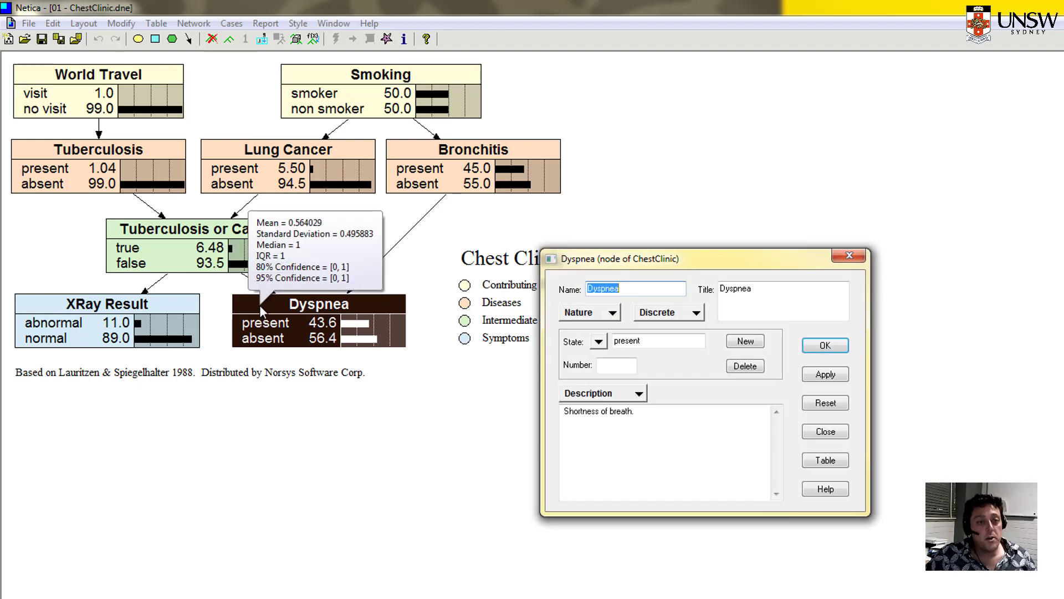
left_click(600, 394)
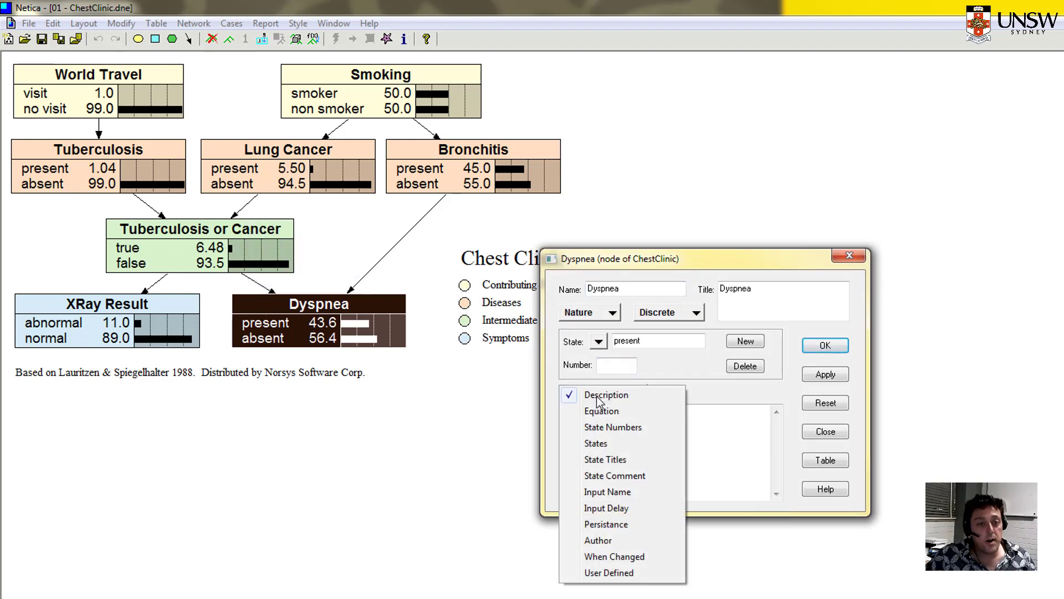
left_click(598, 395)
left_click(841, 461)
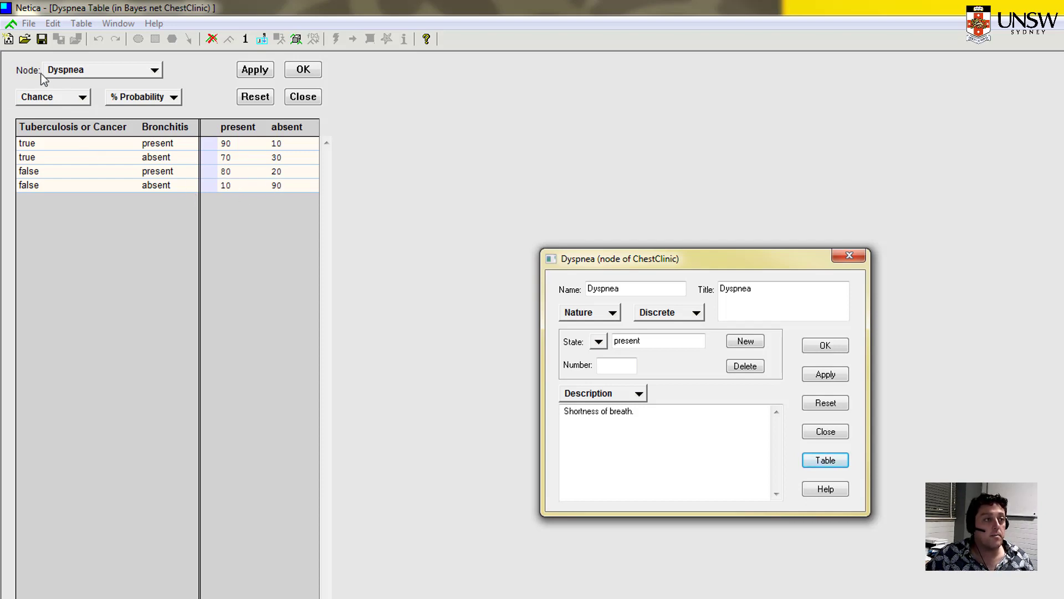
Open the '05 - Car Diagnosis 0' example network.
left_click(27, 24)
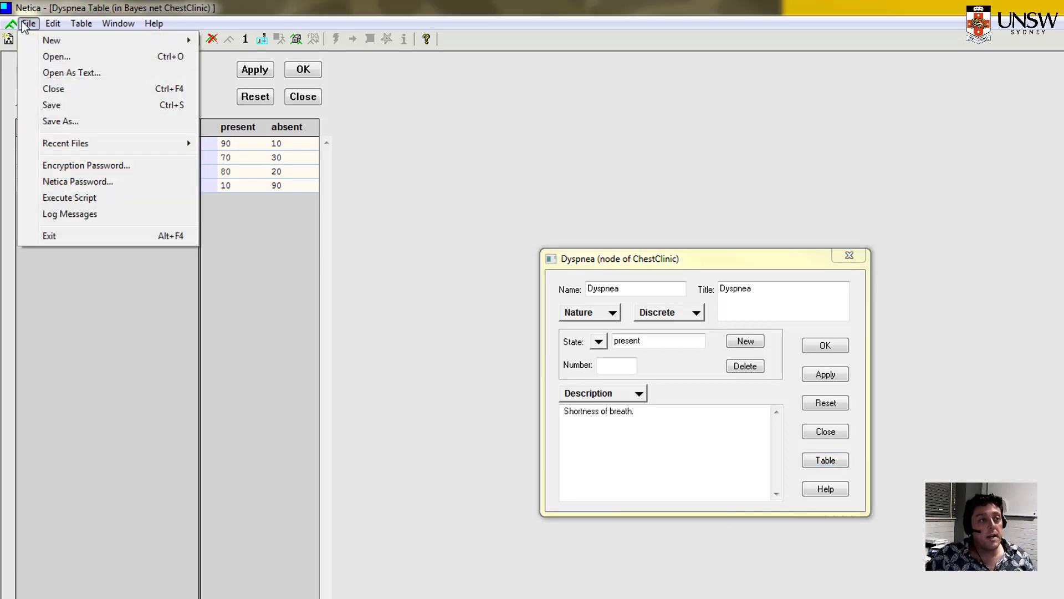
left_click(46, 58)
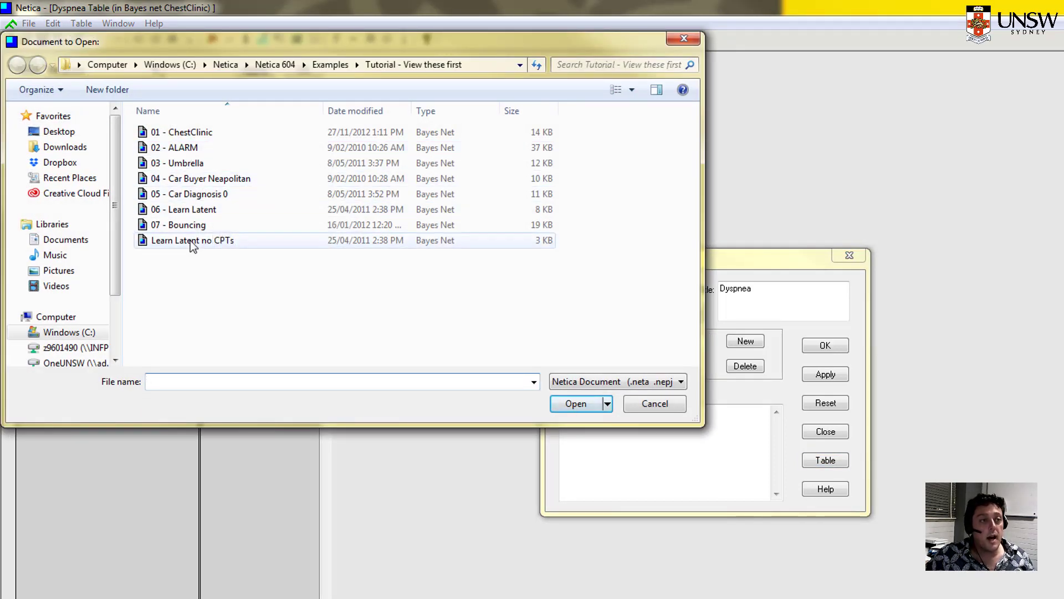
left_click(194, 194)
left_click(576, 404)
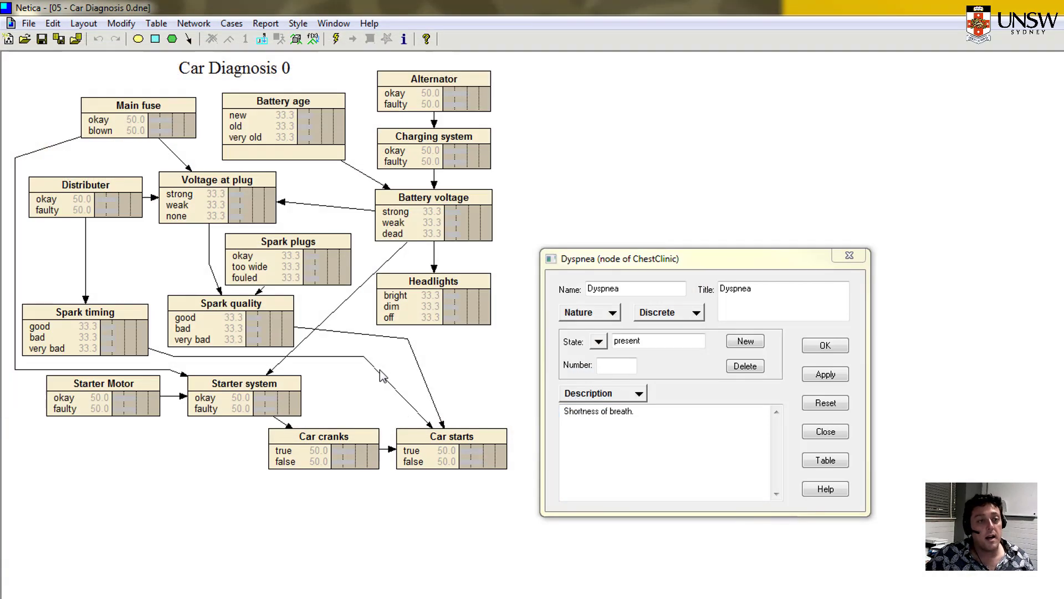
Close the leftover Dyspnea properties, then view and close the Charging system node's properties.
left_click(850, 255)
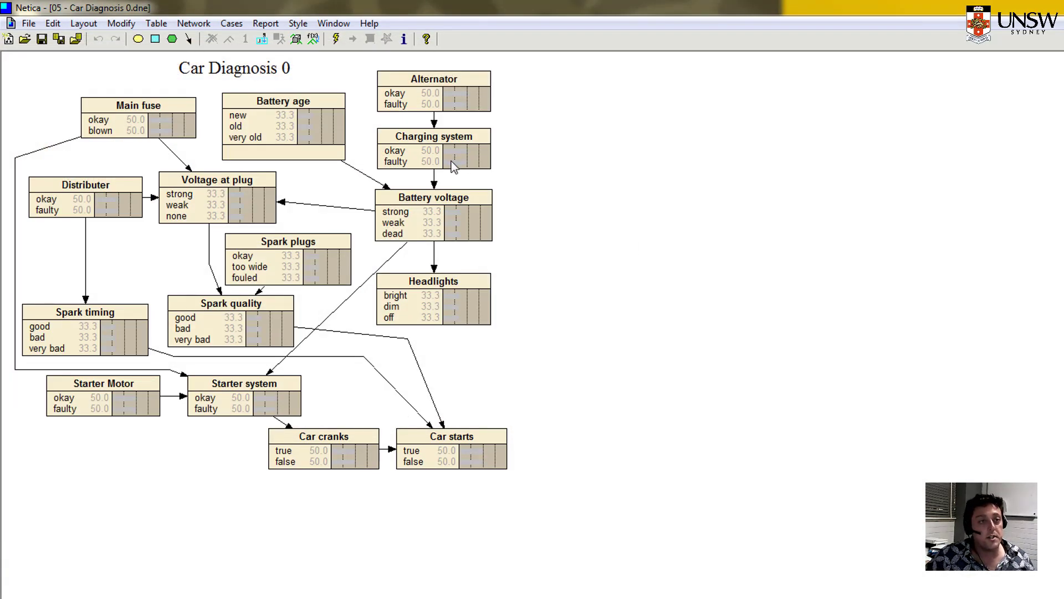
left_click(451, 161)
double_click(411, 162)
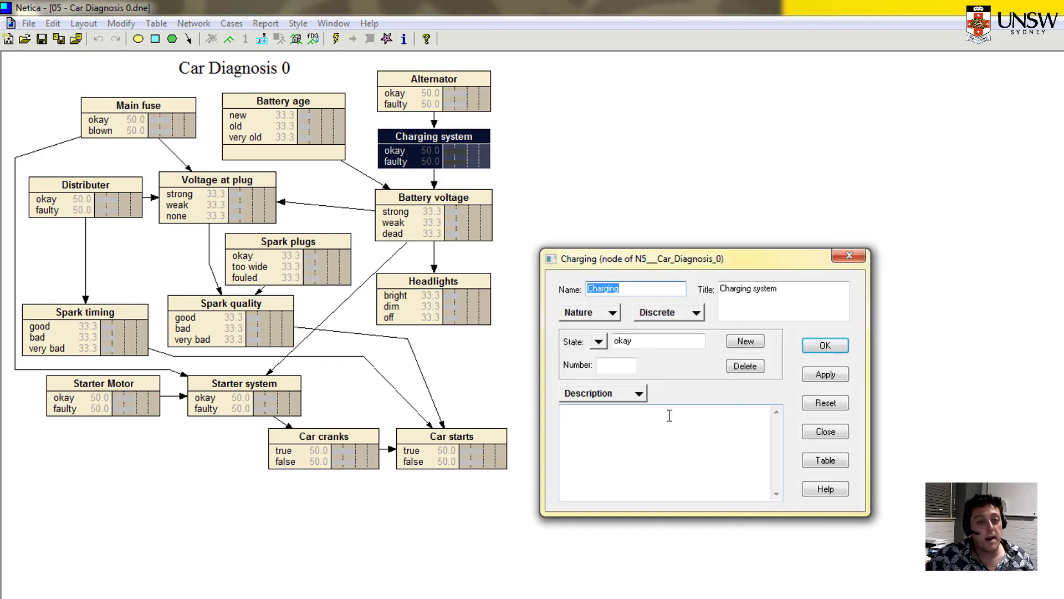
left_click(832, 430)
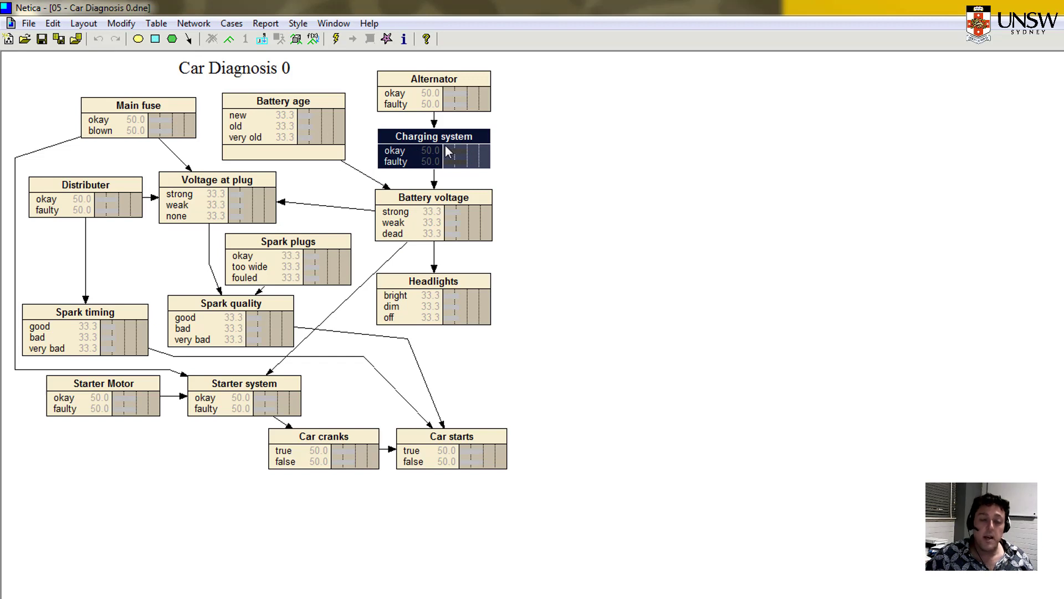
left_click(434, 93)
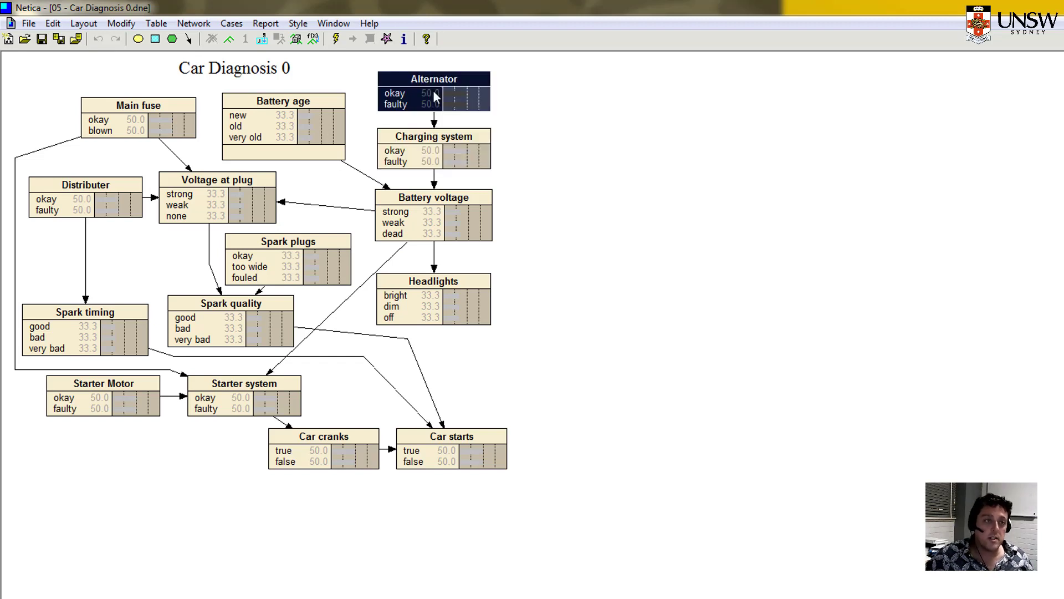
double_click(454, 94)
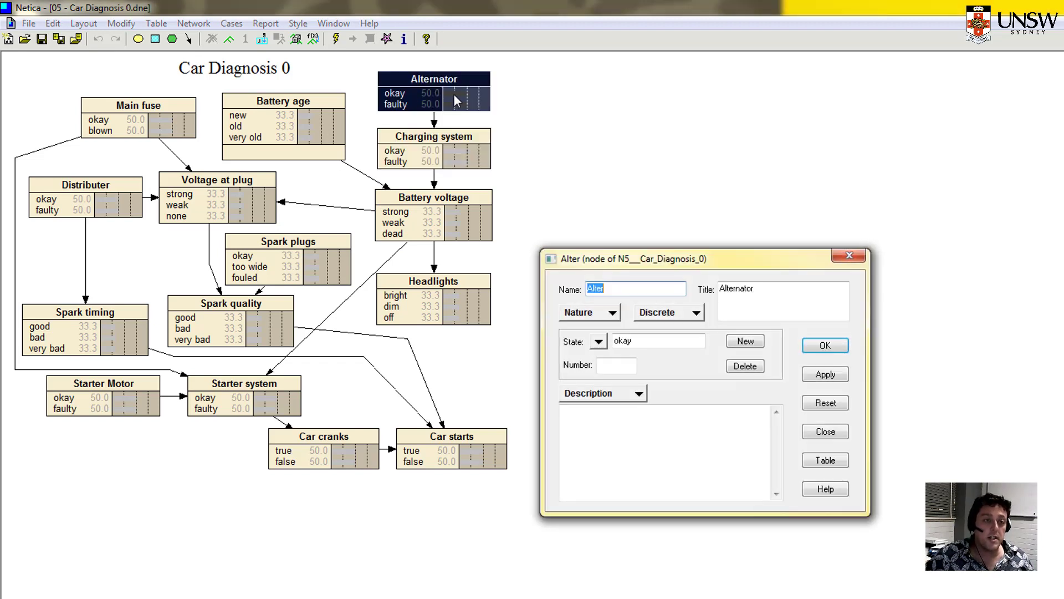
left_click(826, 346)
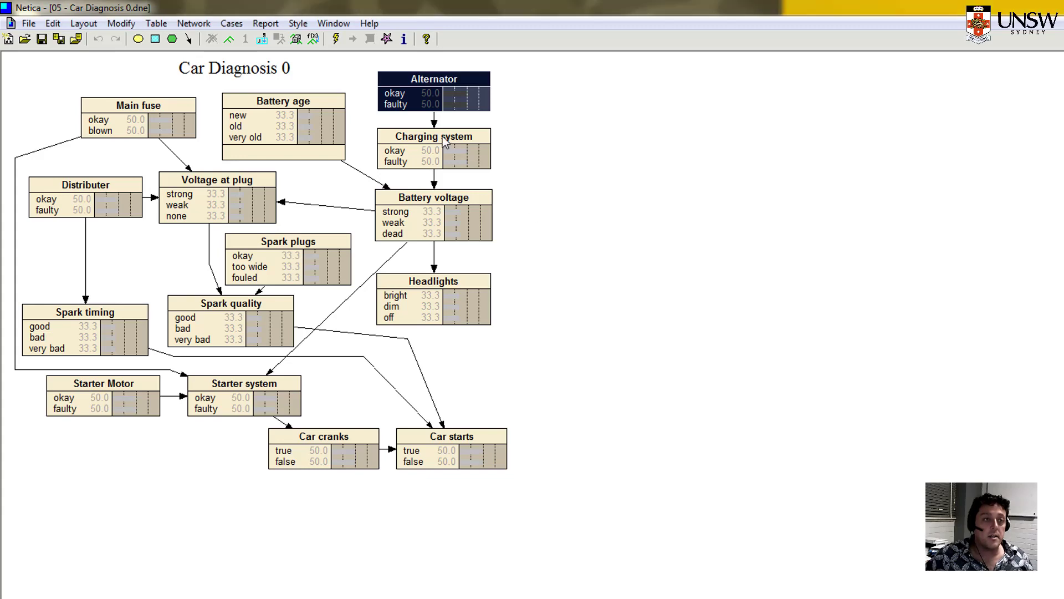
double_click(383, 98)
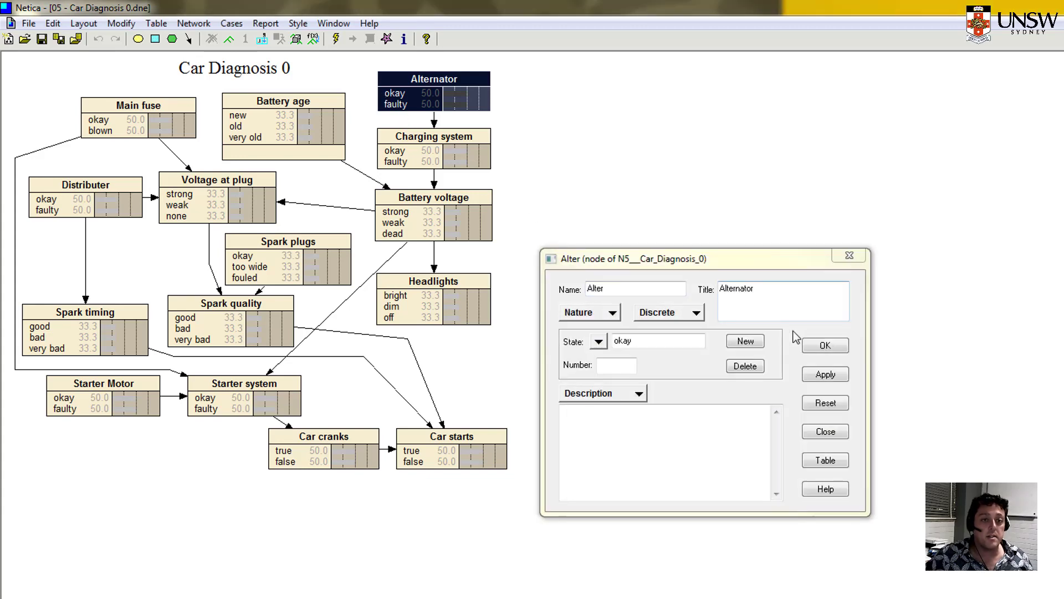
left_click(822, 349)
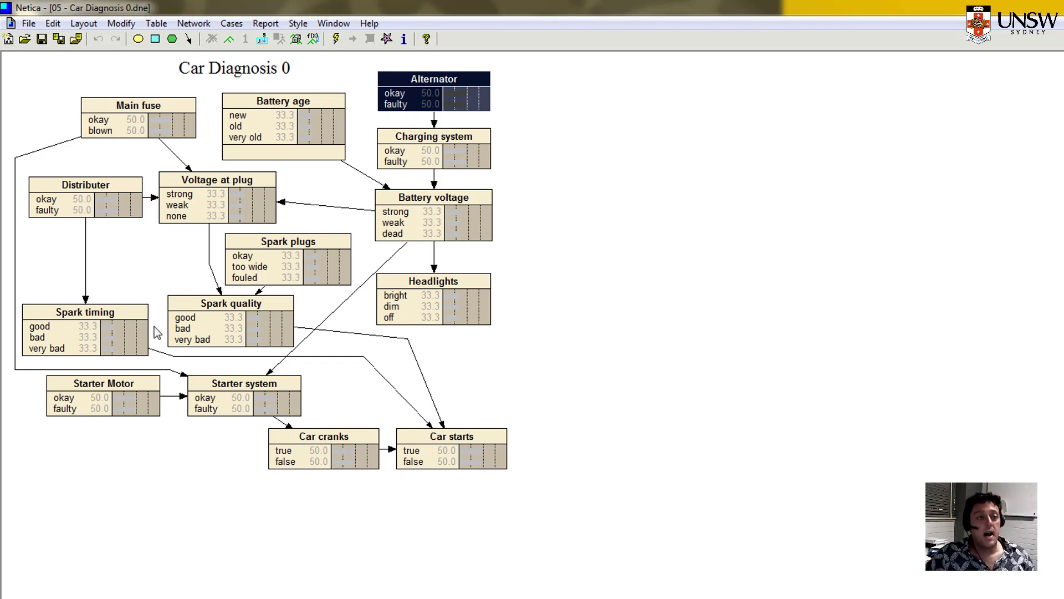
left_click(132, 441)
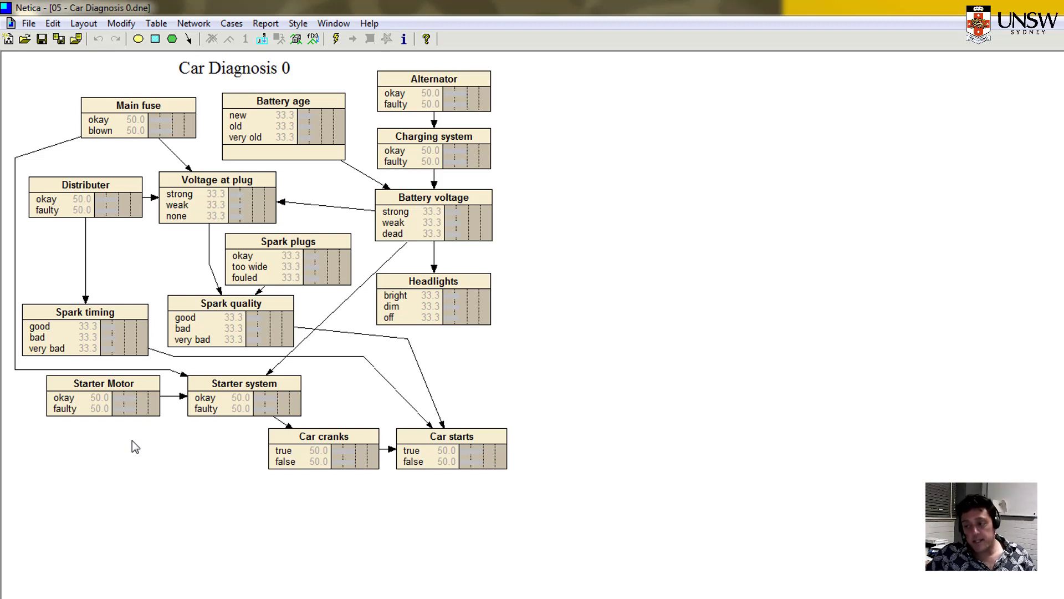